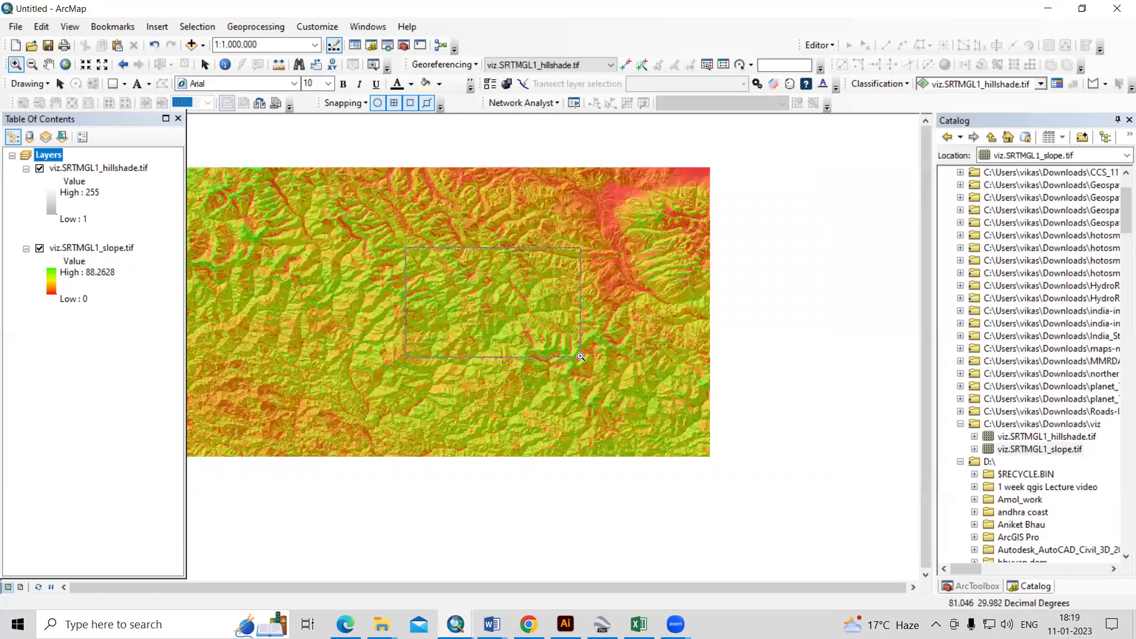
- Zoom into the terrain raster, then zoom to the full extent of the hillshade layer
drag(460, 270, 590, 359)
click(718, 439)
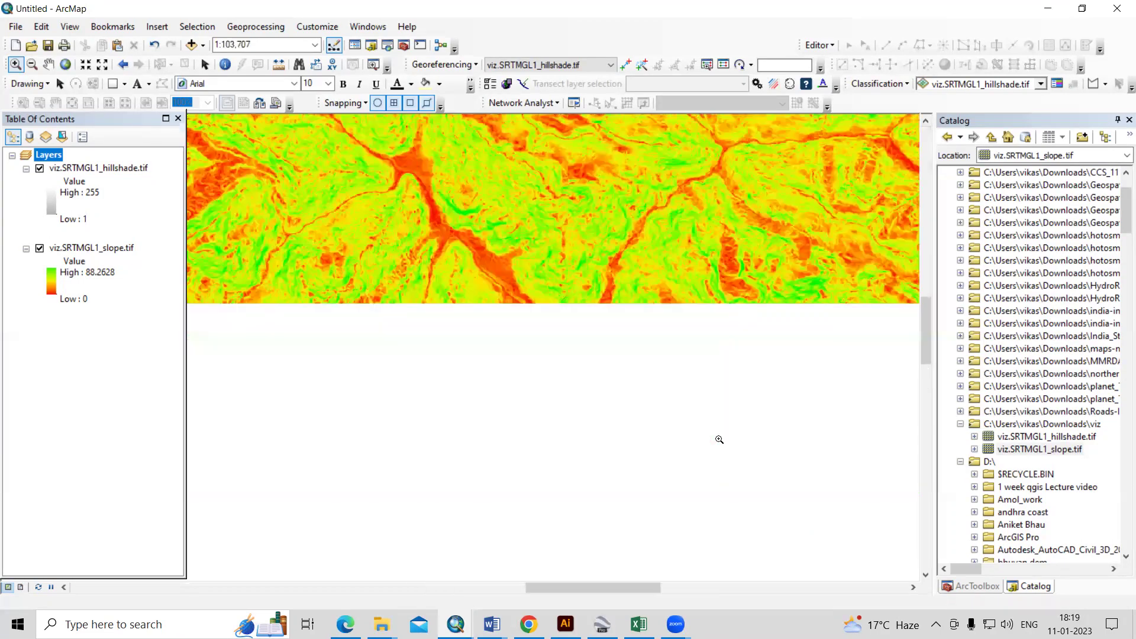
right_click(120, 173)
click(168, 220)
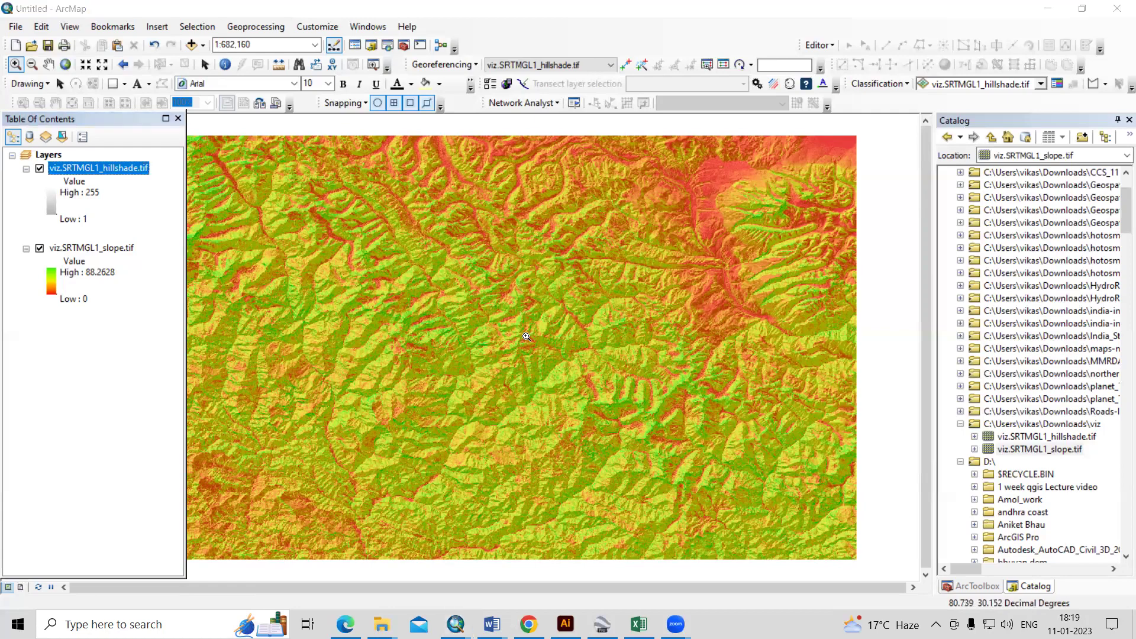
- In a new Chrome tab, search Google for 'open topography' and open the OpenTopography home page
key(alt+Tab)
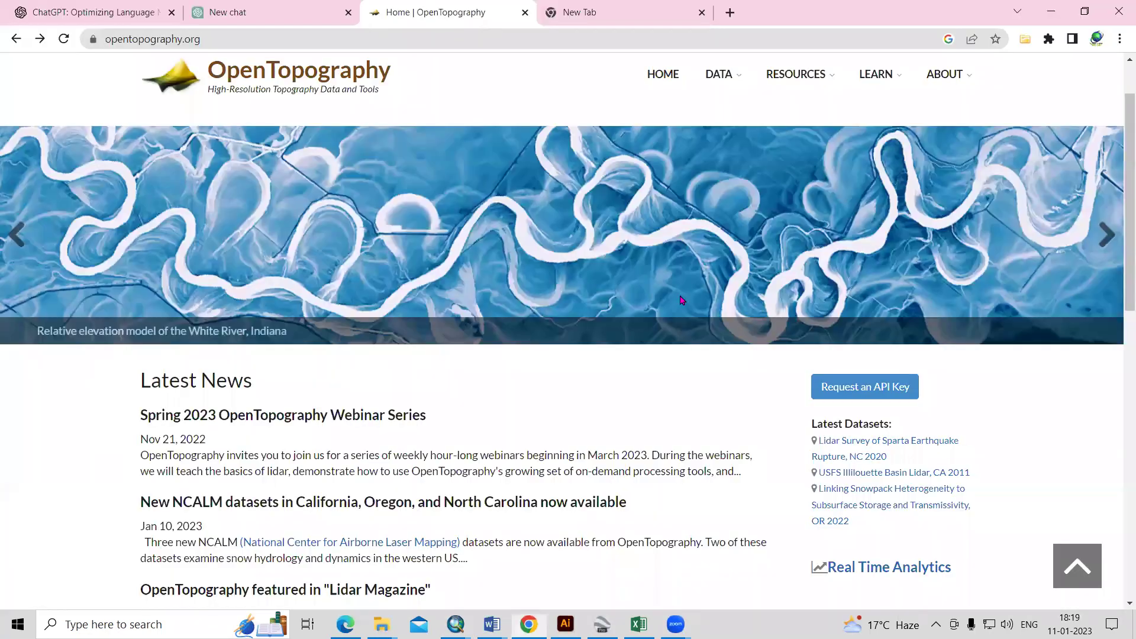
scroll(500, 438, down, 6)
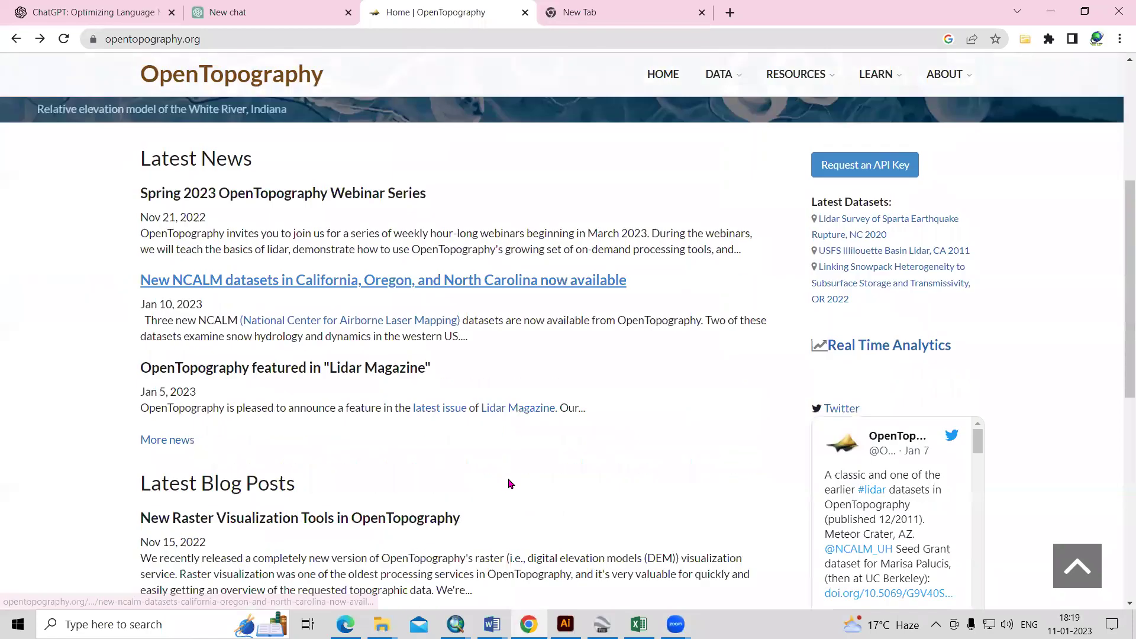
scroll(517, 494, up, 6)
key(ctrl+Tab)
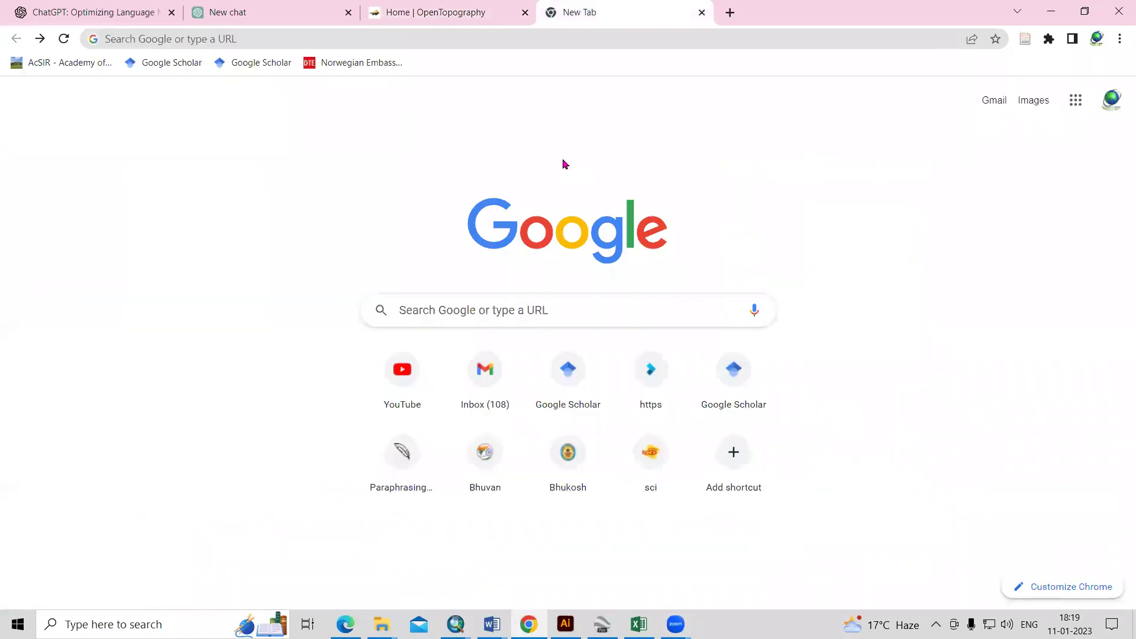
key(ctrl+l)
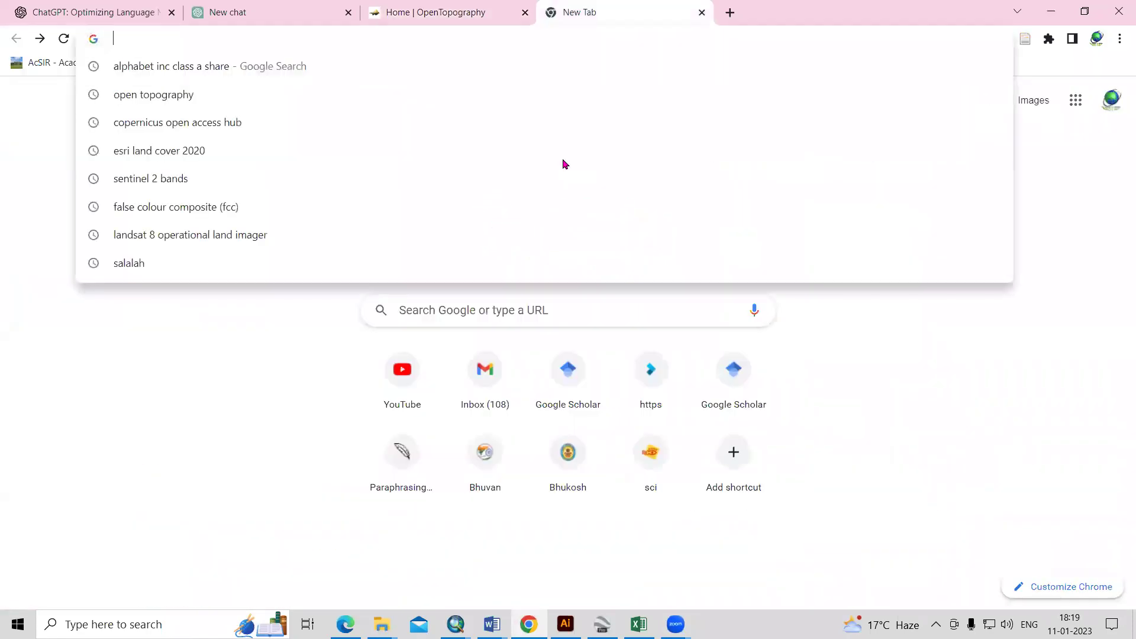
click(135, 105)
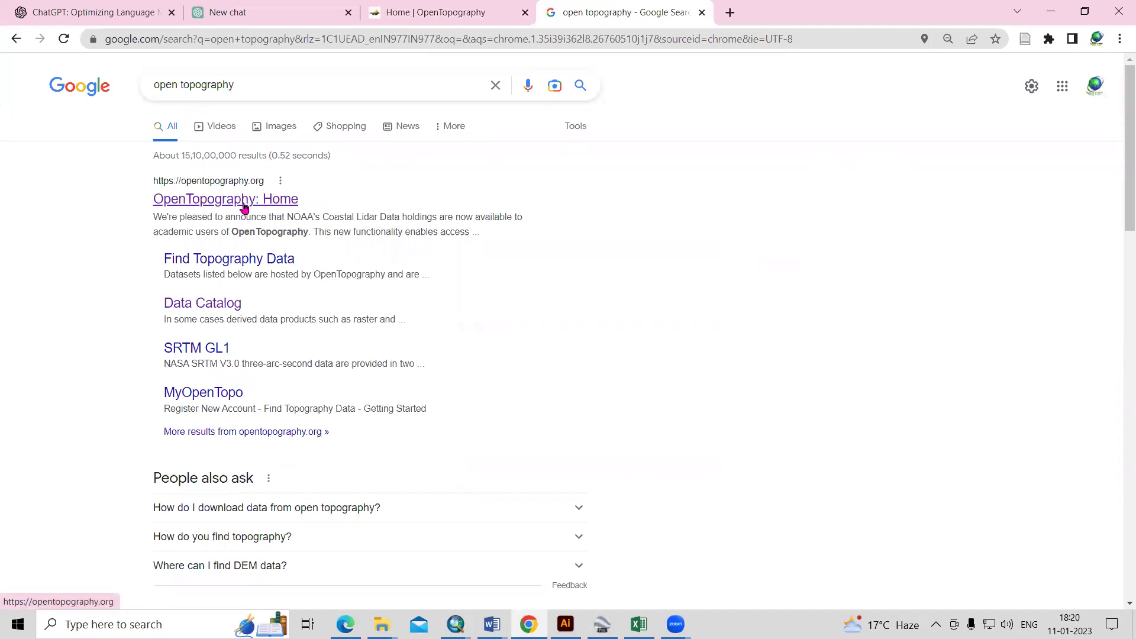
click(244, 204)
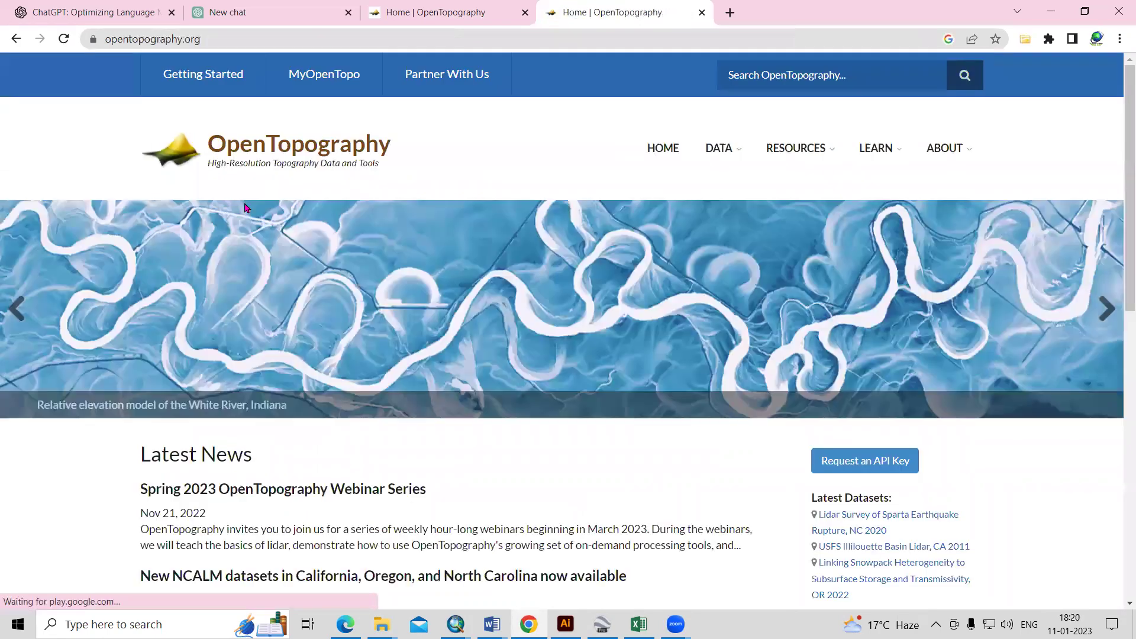
- Browse the OpenTopography home page and open the DATA > FIND DATA MAP page
scroll(556, 532, down, 1)
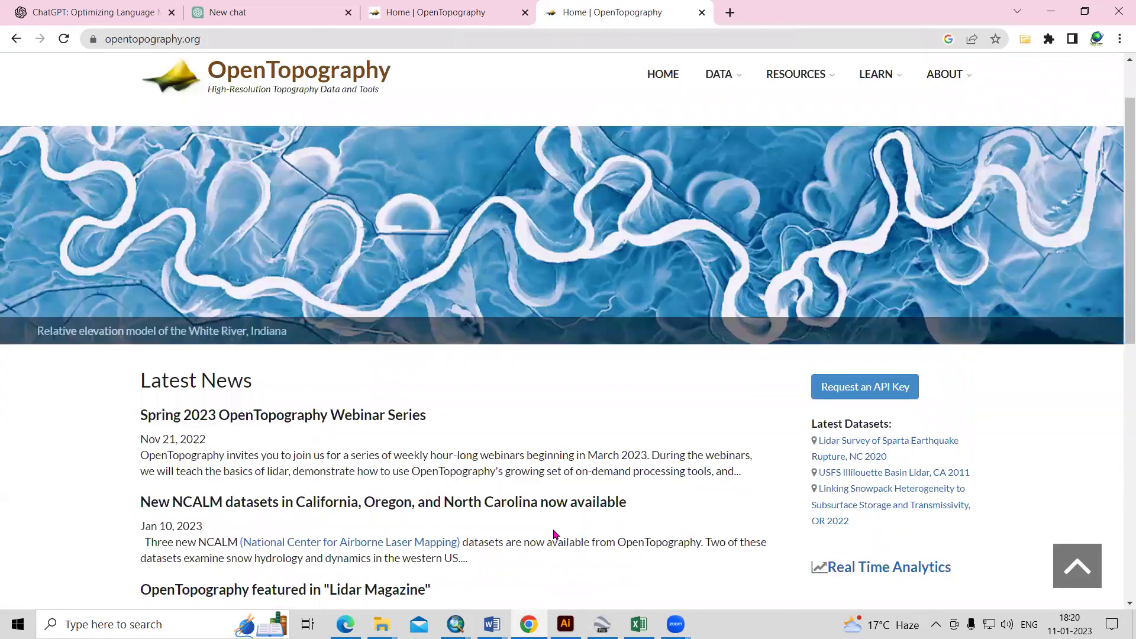
scroll(555, 534, down, 4)
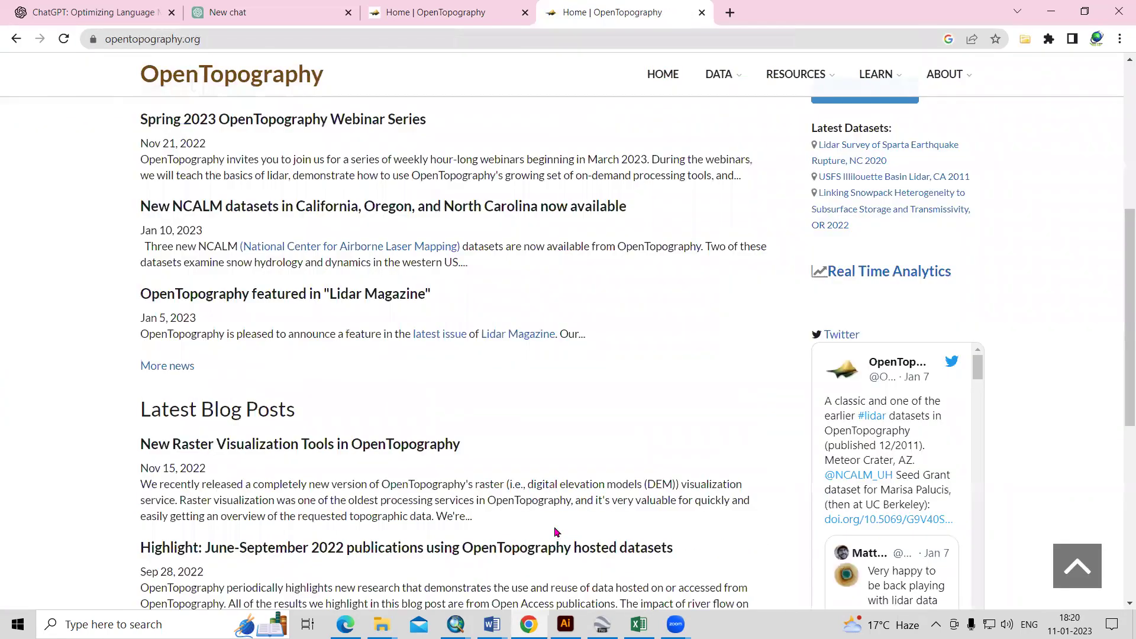
scroll(555, 532, down, 3)
scroll(555, 532, up, 7)
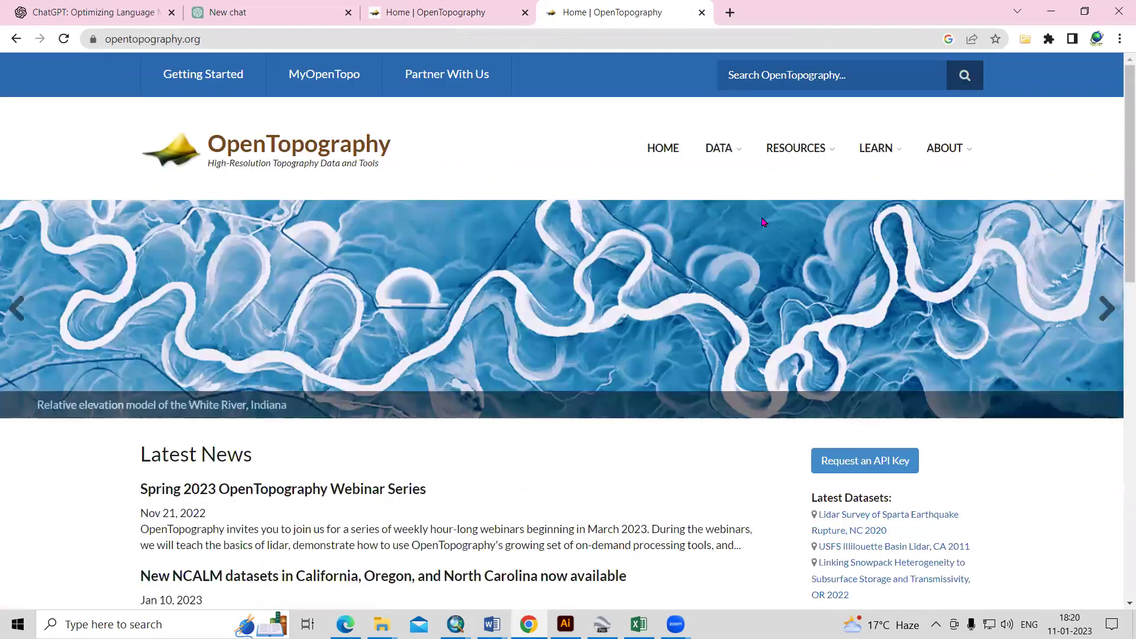
mouse_move(729, 149)
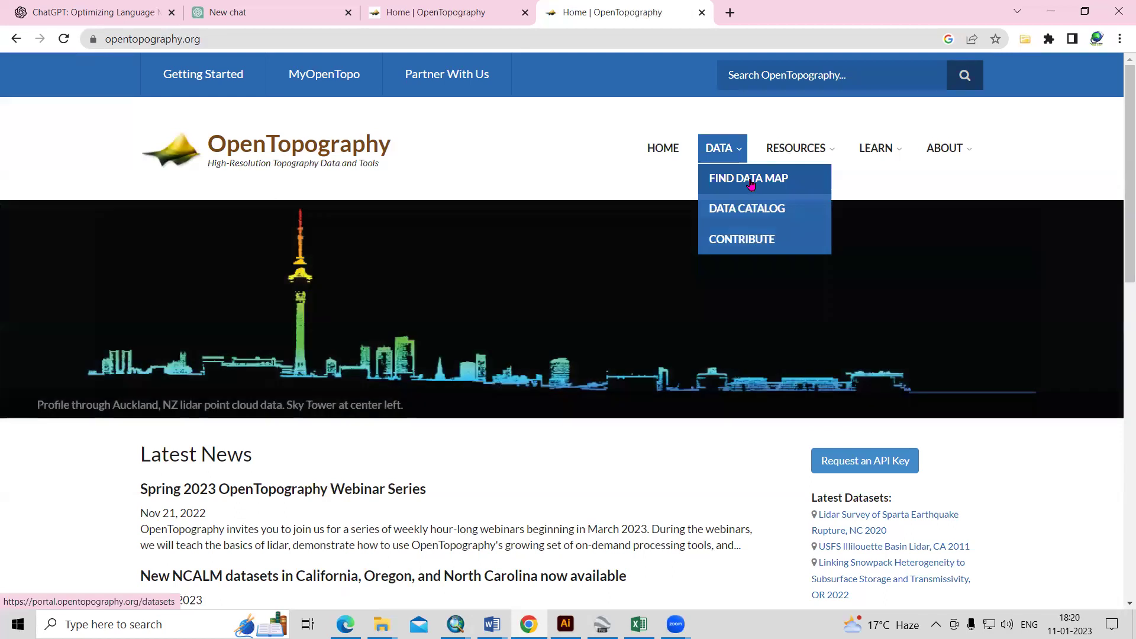
click(751, 184)
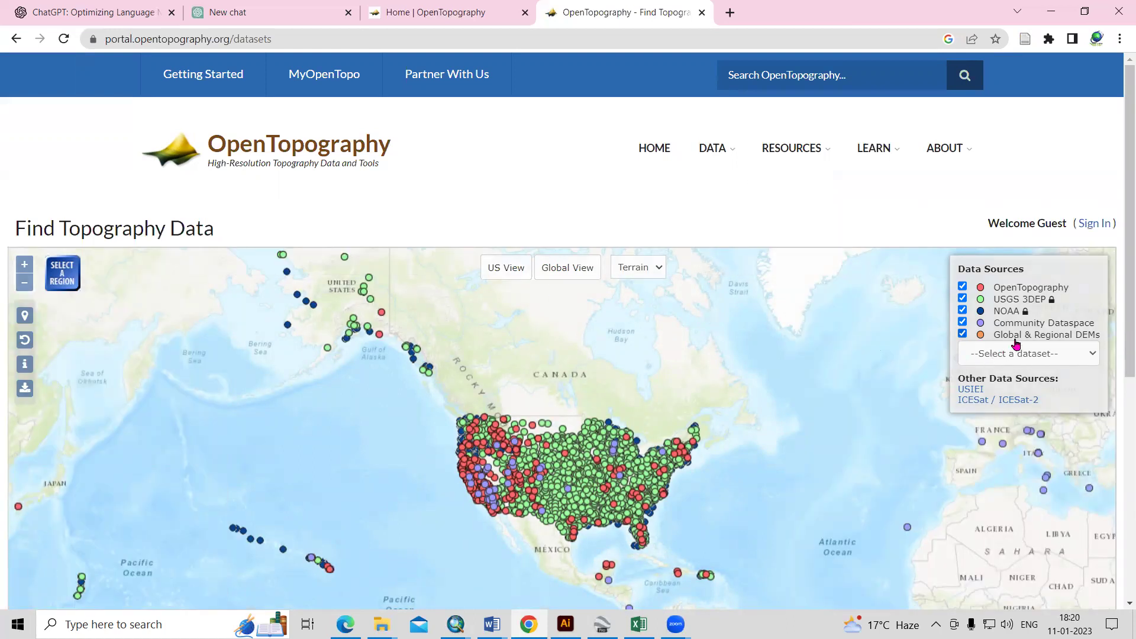
- Choose the SRTM_GL1 & GL3 dataset from the Data Sources dataset list
mouse_move(1032, 342)
mouse_move(998, 293)
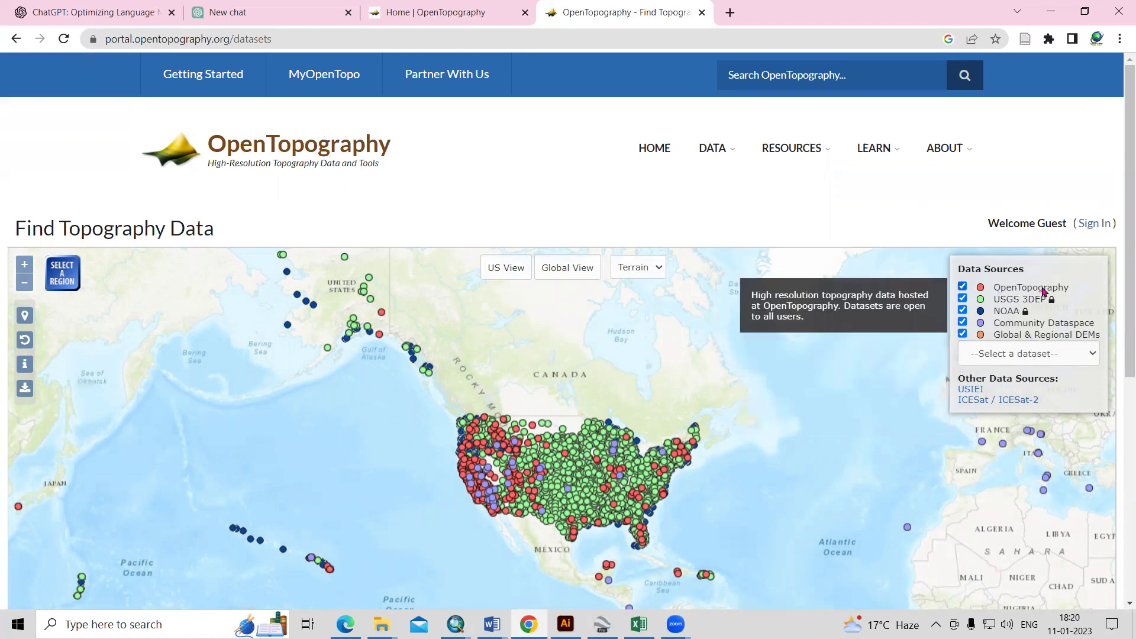
mouse_move(1034, 301)
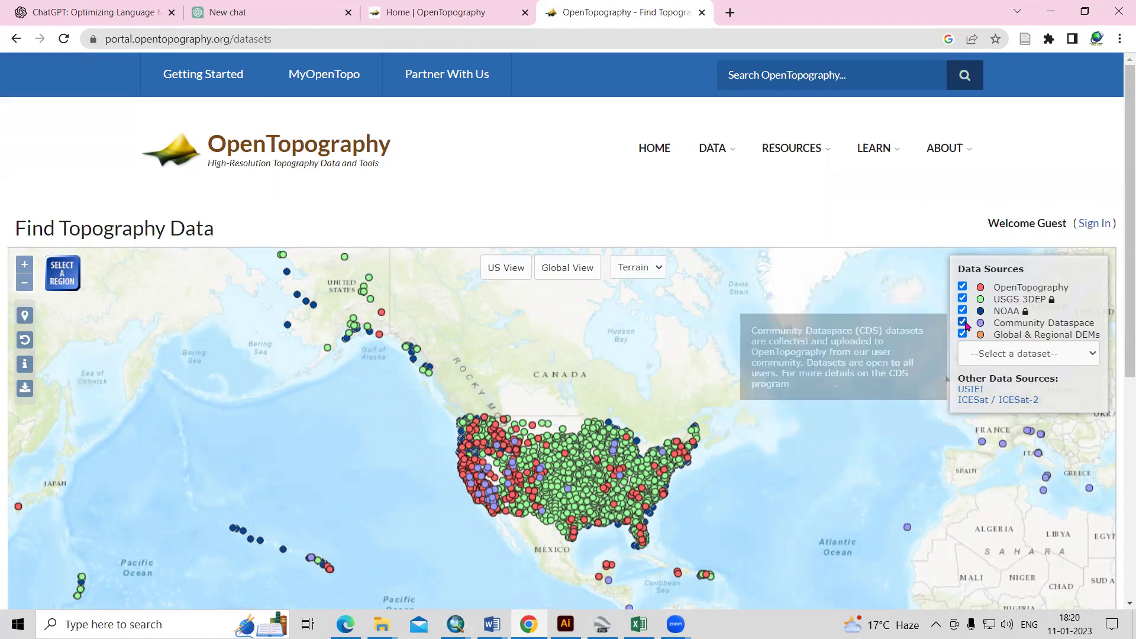
click(1023, 363)
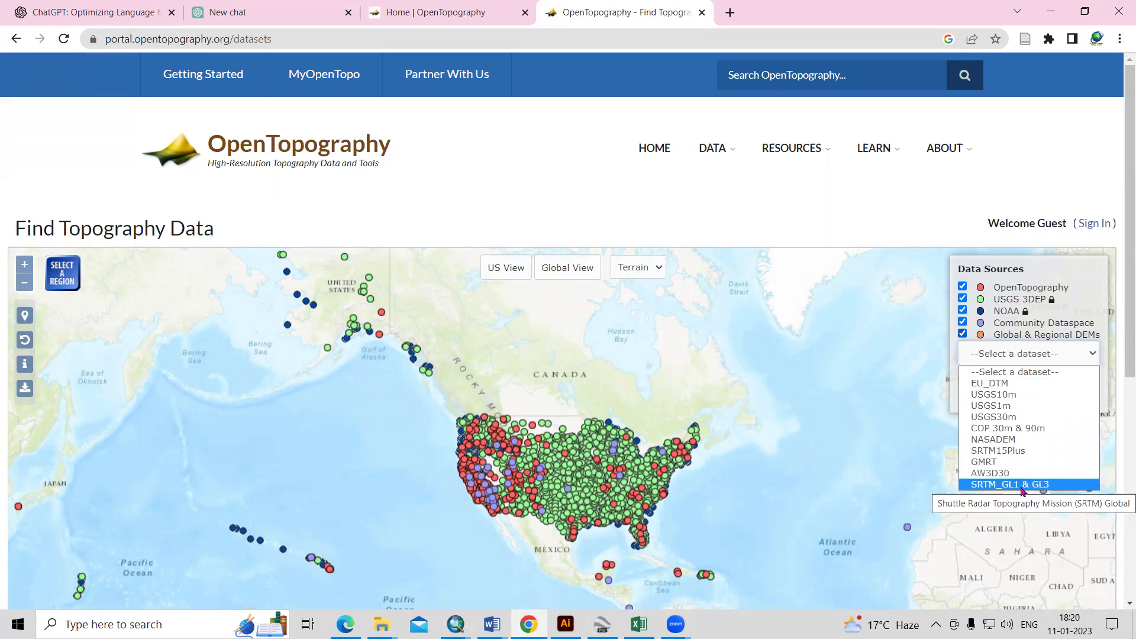
click(1023, 485)
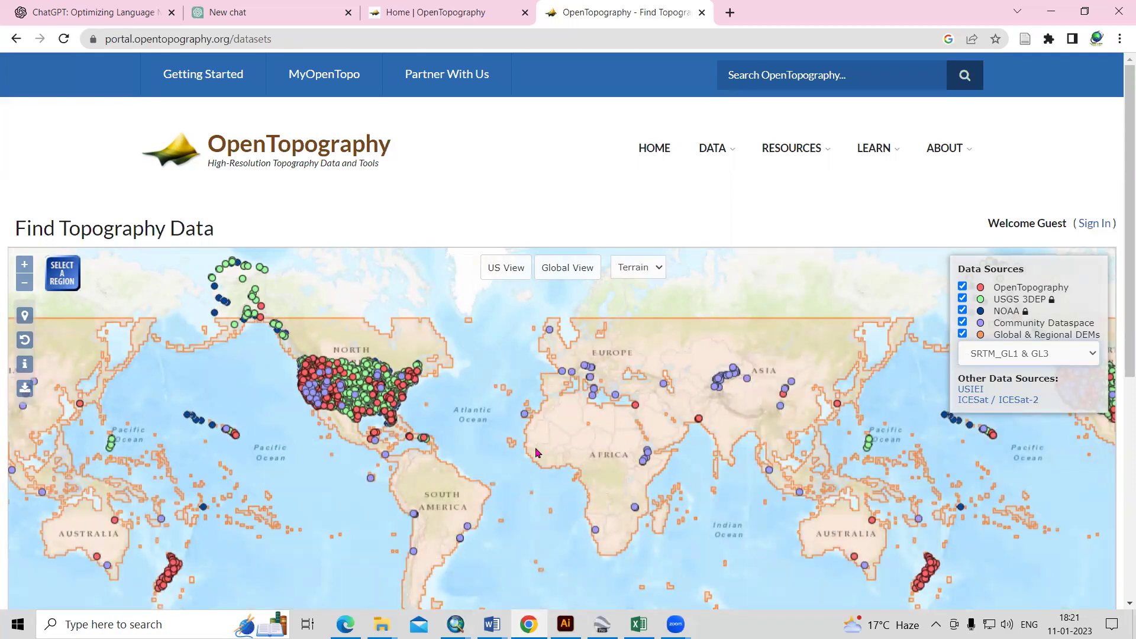
- Zoom the map into Uttarakhand near Nanda Devi and draw a selection box around Joshimath
drag(391, 435, 382, 431)
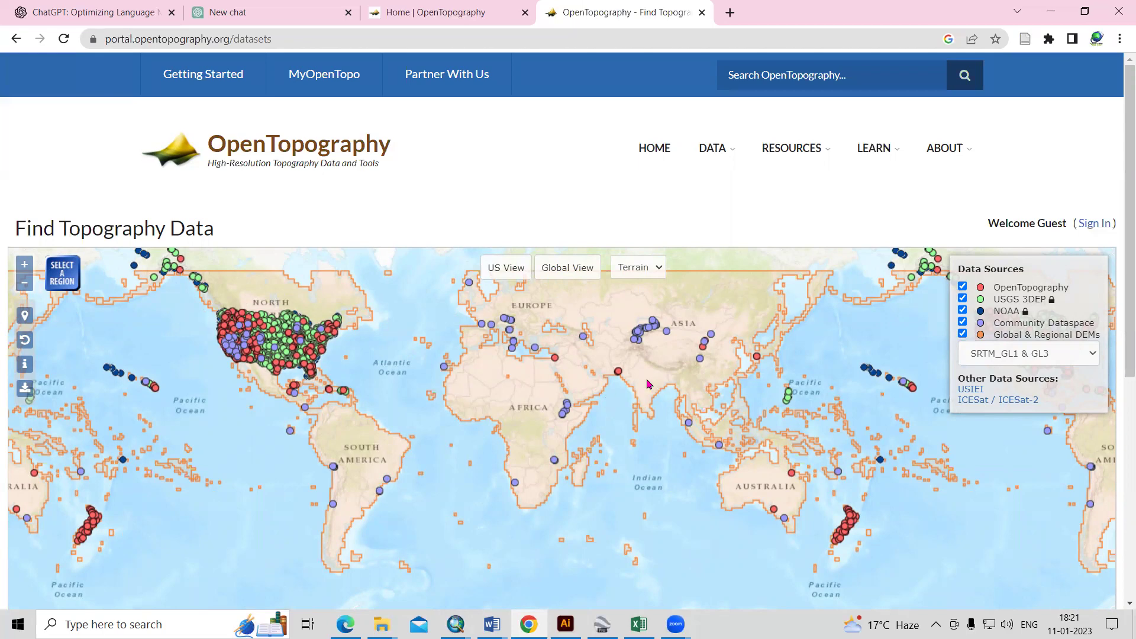
scroll(651, 388, up, 3)
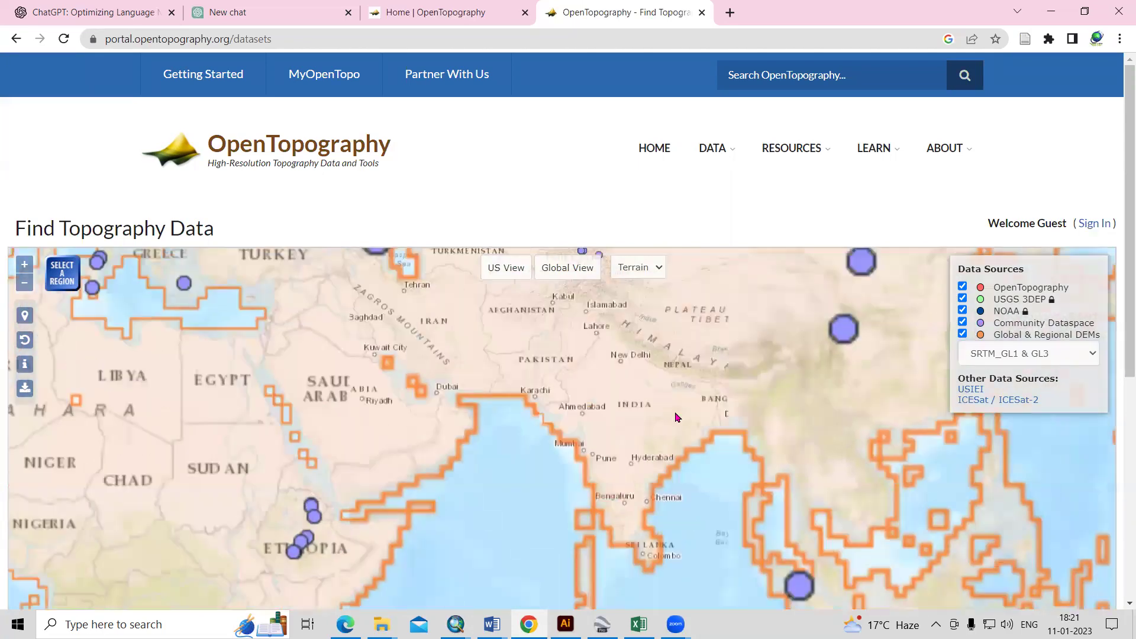
scroll(675, 417, up, 3)
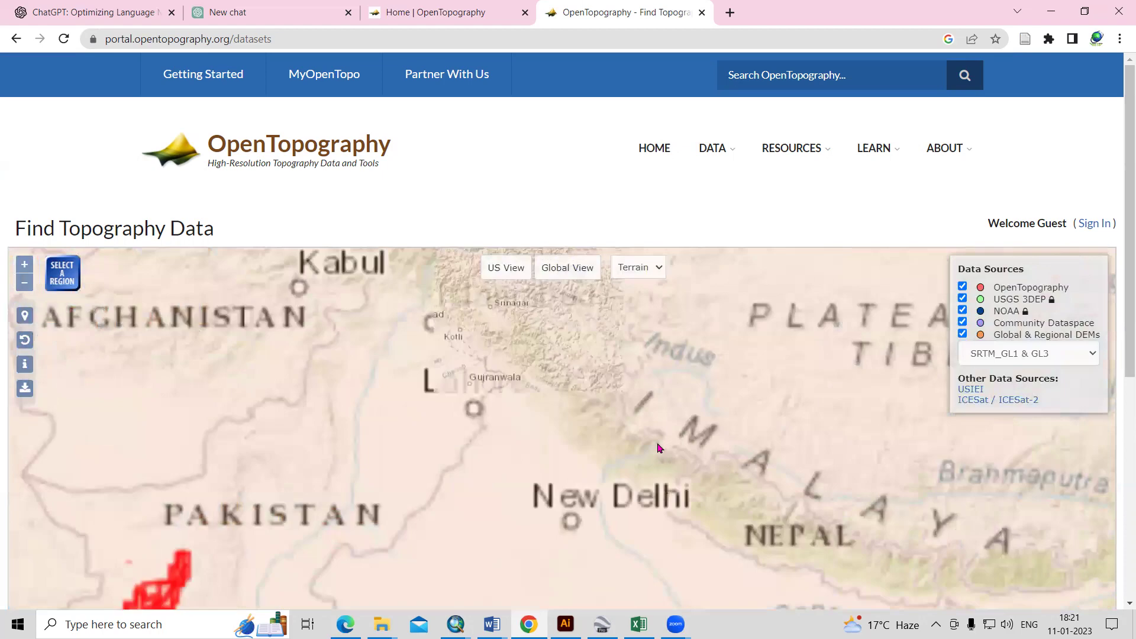
scroll(648, 438, up, 1)
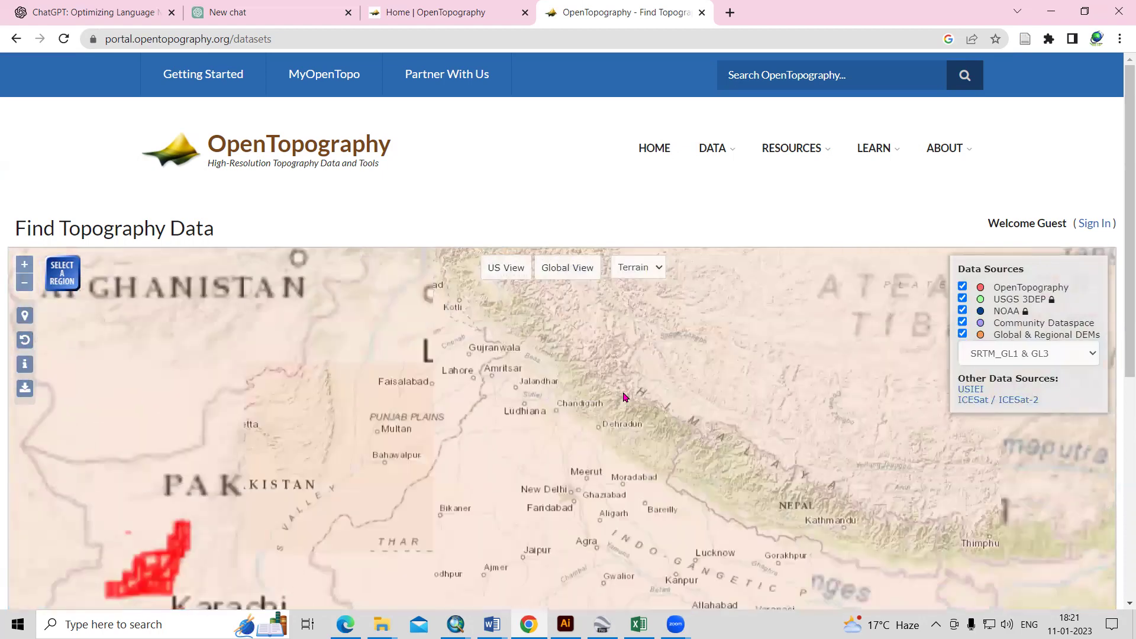
scroll(666, 431, up, 1)
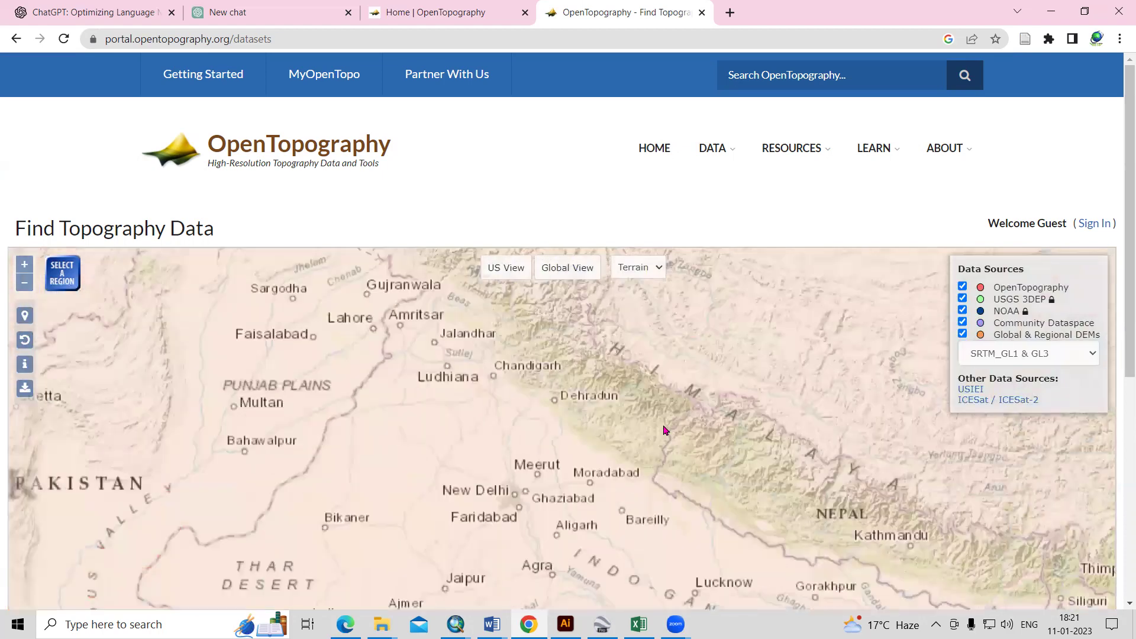
scroll(778, 507, up, 1)
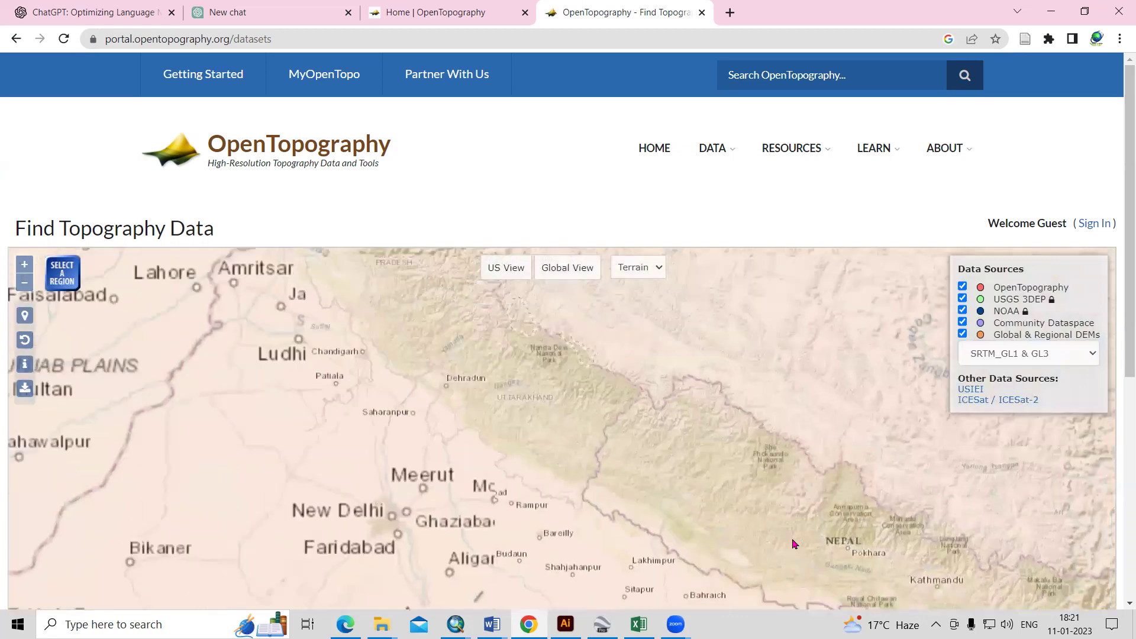
drag(532, 355, 569, 414)
scroll(566, 411, up, 1)
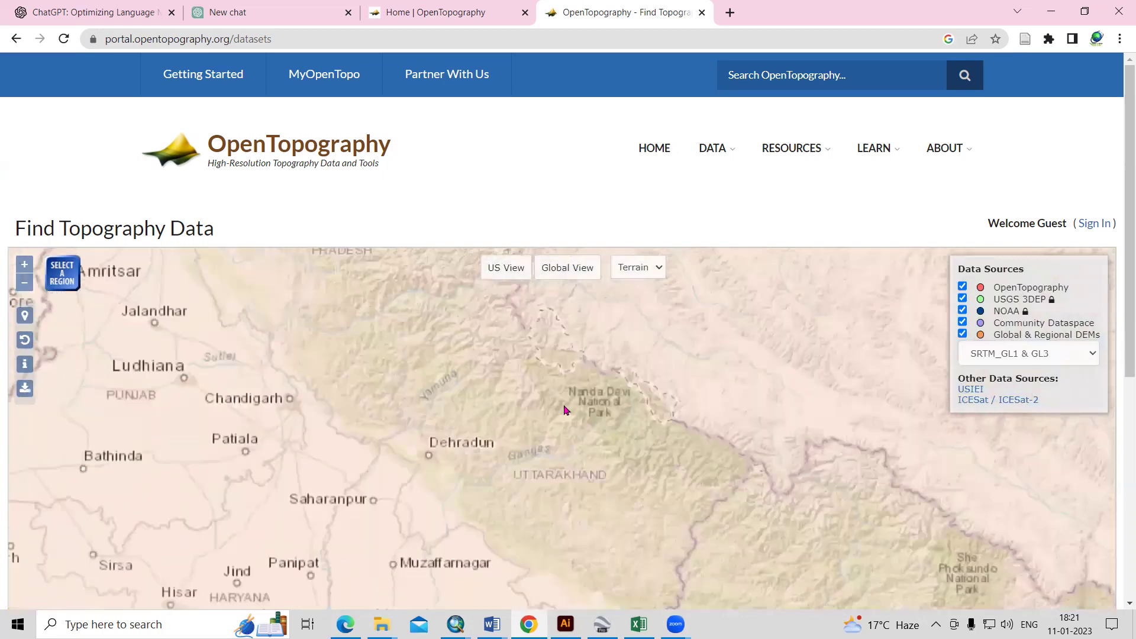
click(57, 280)
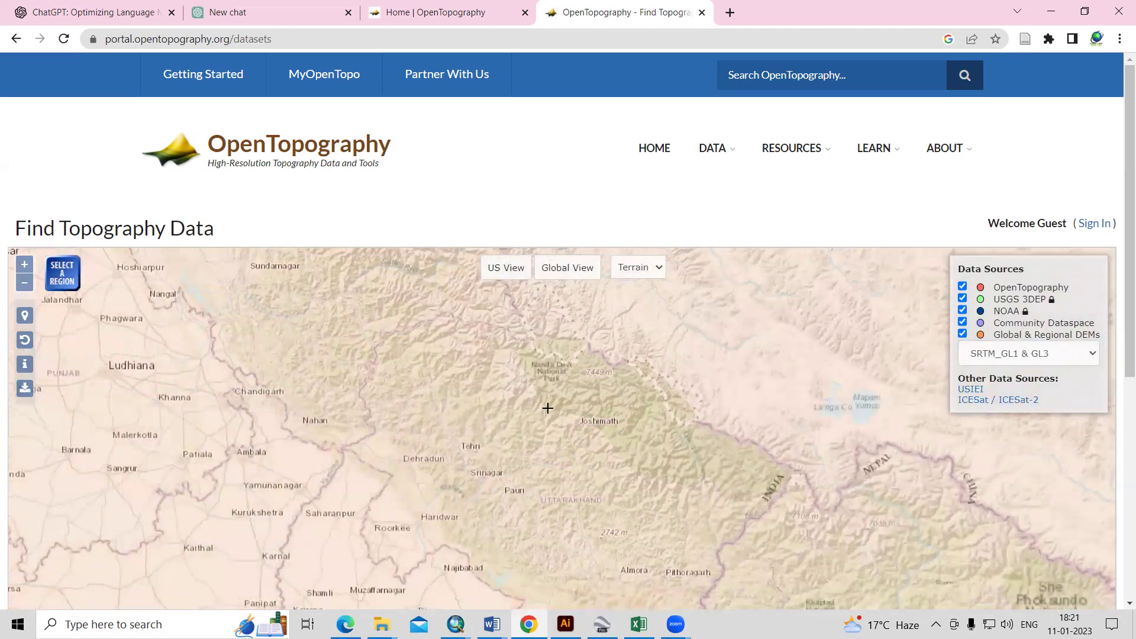
drag(536, 385, 696, 494)
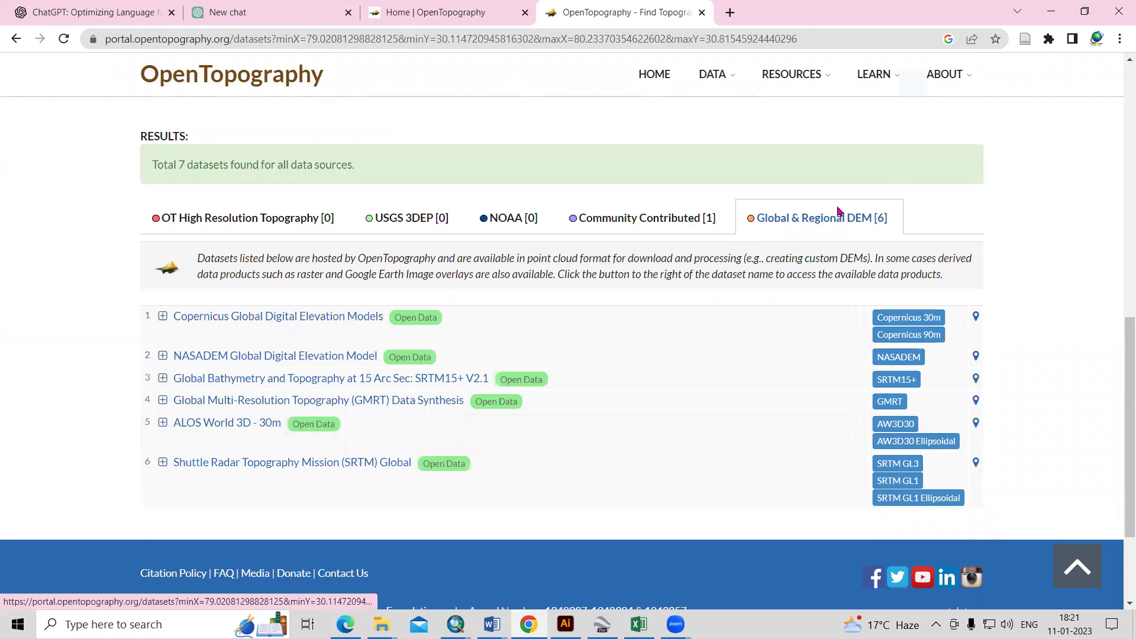
- Expand and collapse the Copernicus Global DEM details, then scroll down to SRTM Global
scroll(709, 219, up, 5)
scroll(708, 220, down, 4)
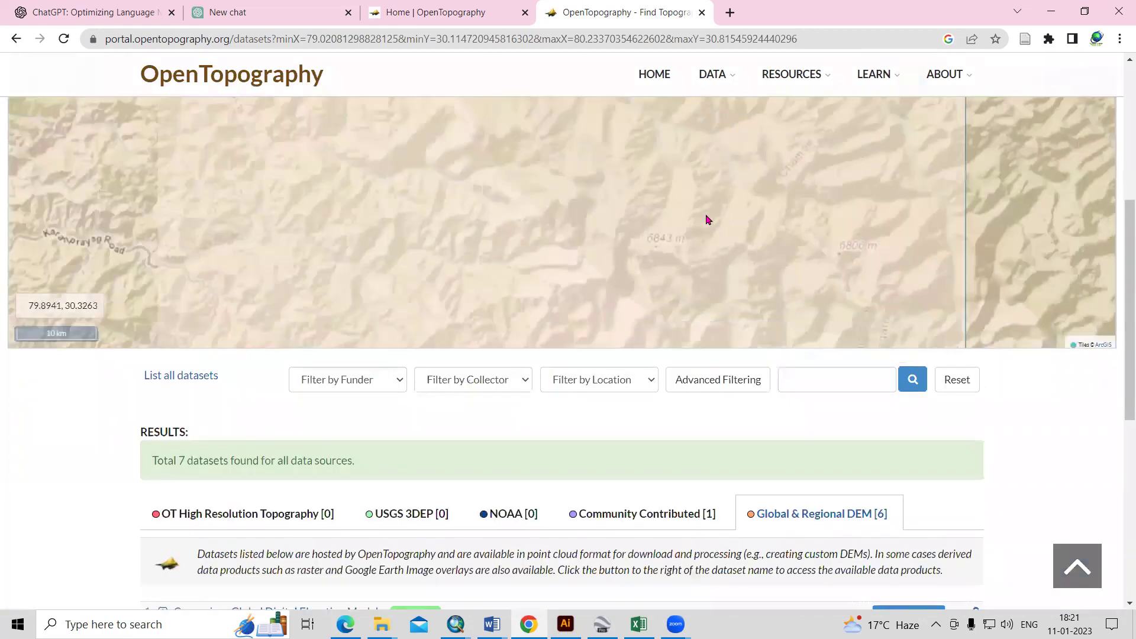
scroll(854, 483, down, 5)
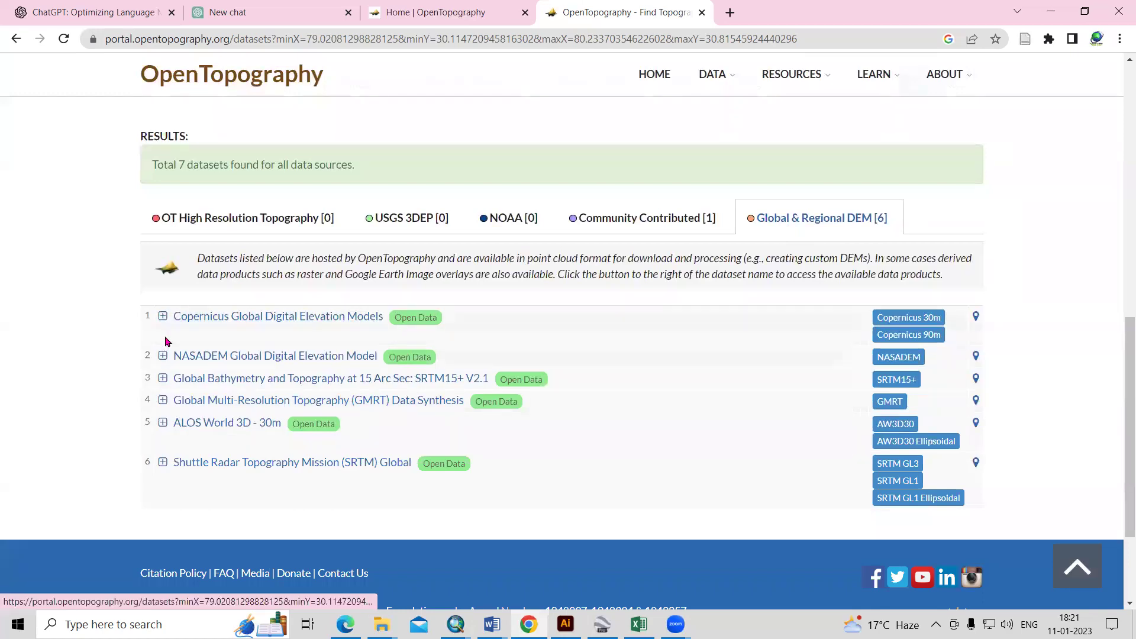
click(163, 316)
scroll(278, 391, down, 1)
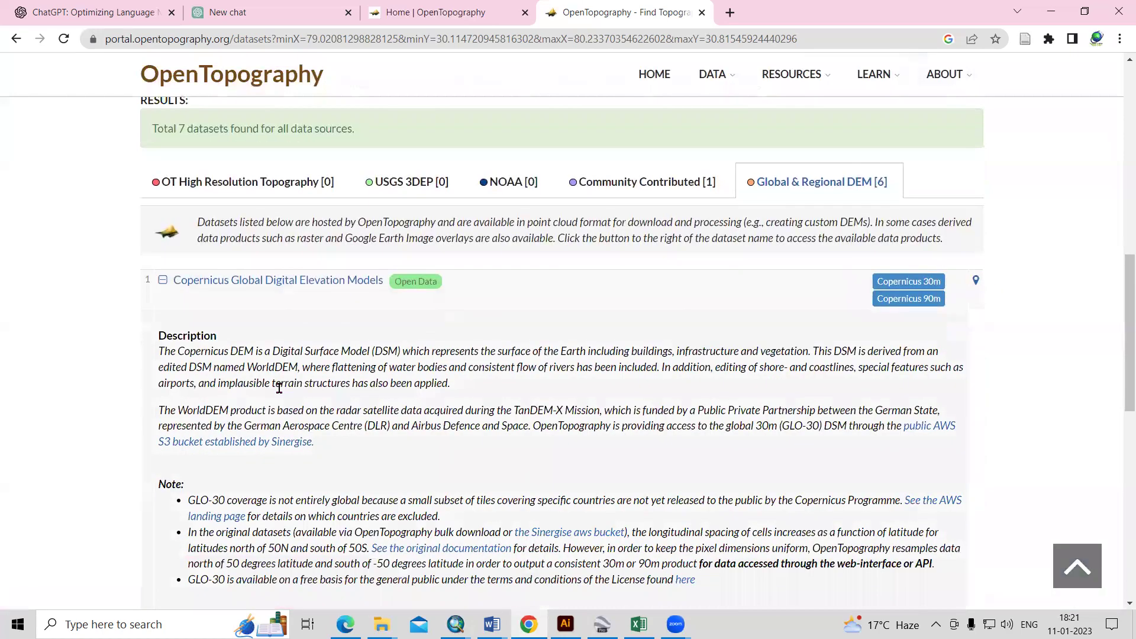
scroll(280, 388, down, 2)
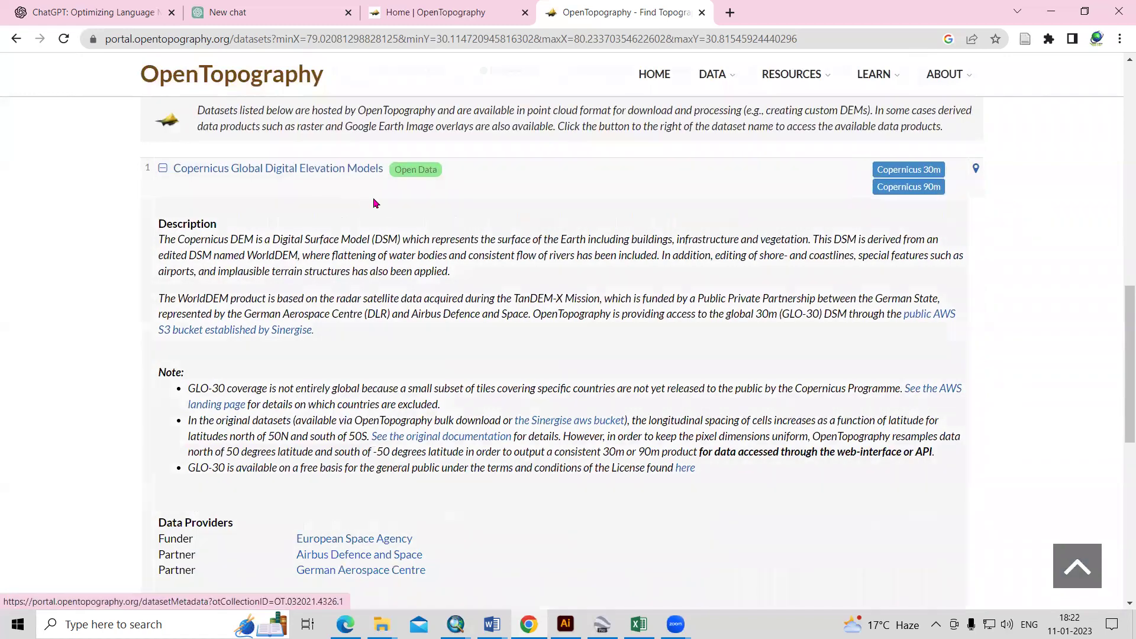
scroll(286, 270, down, 2)
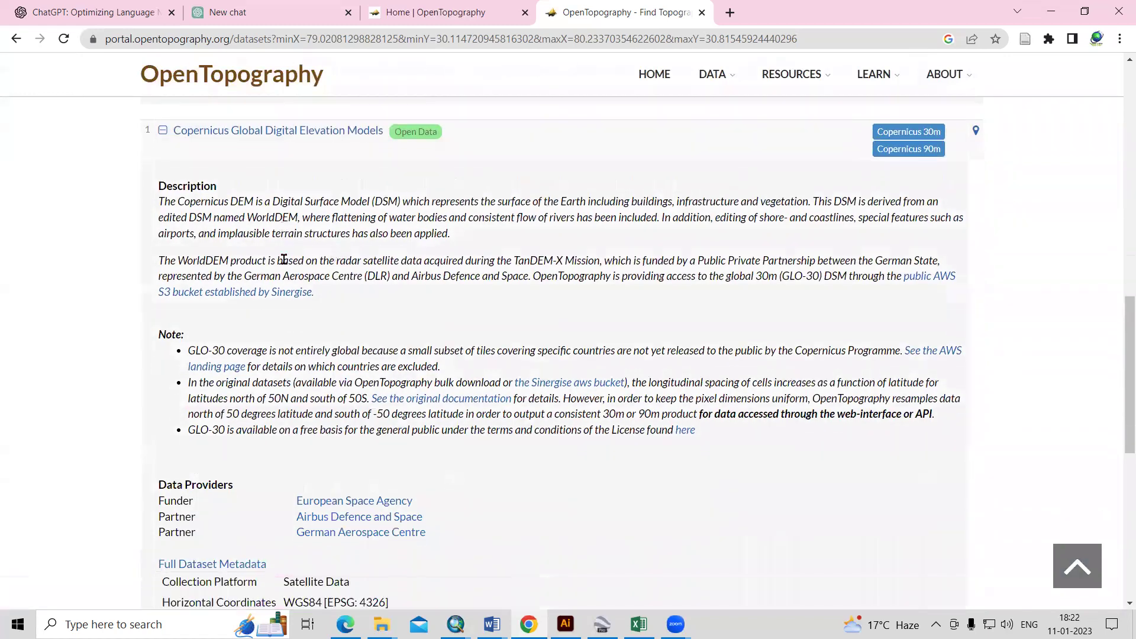
scroll(185, 239, up, 3)
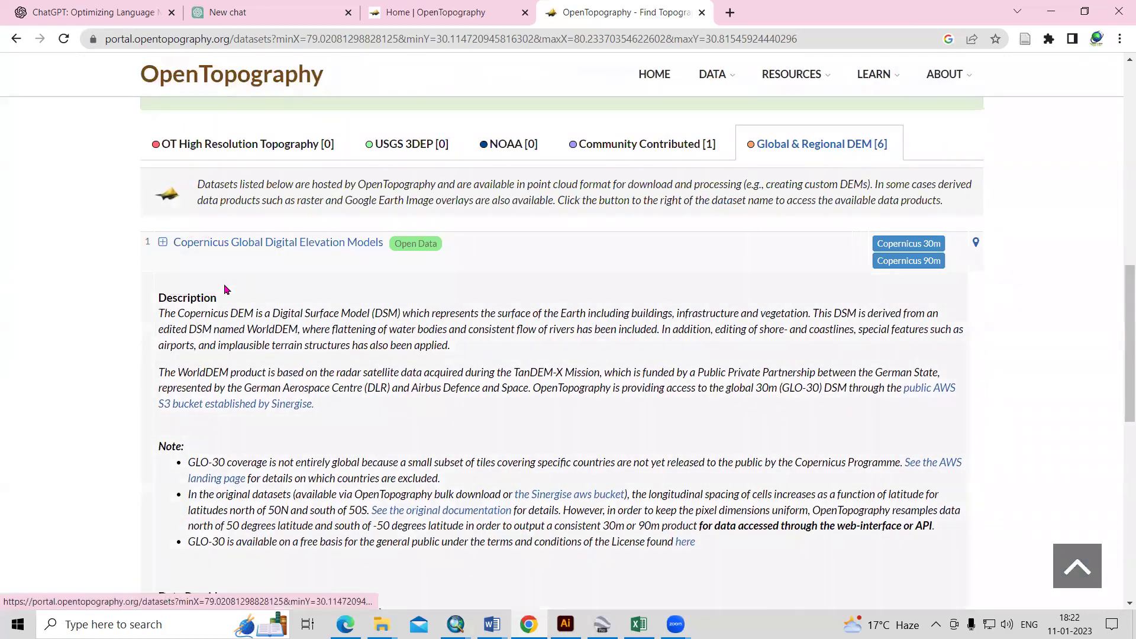
click(165, 242)
scroll(243, 320, down, 2)
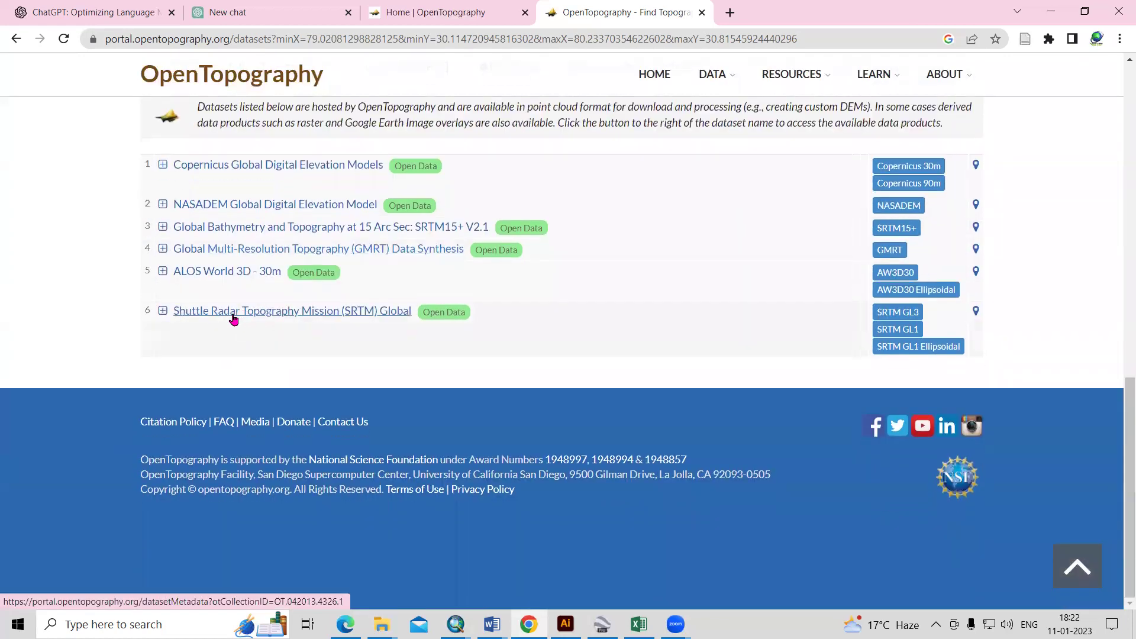
click(163, 312)
scroll(435, 427, down, 3)
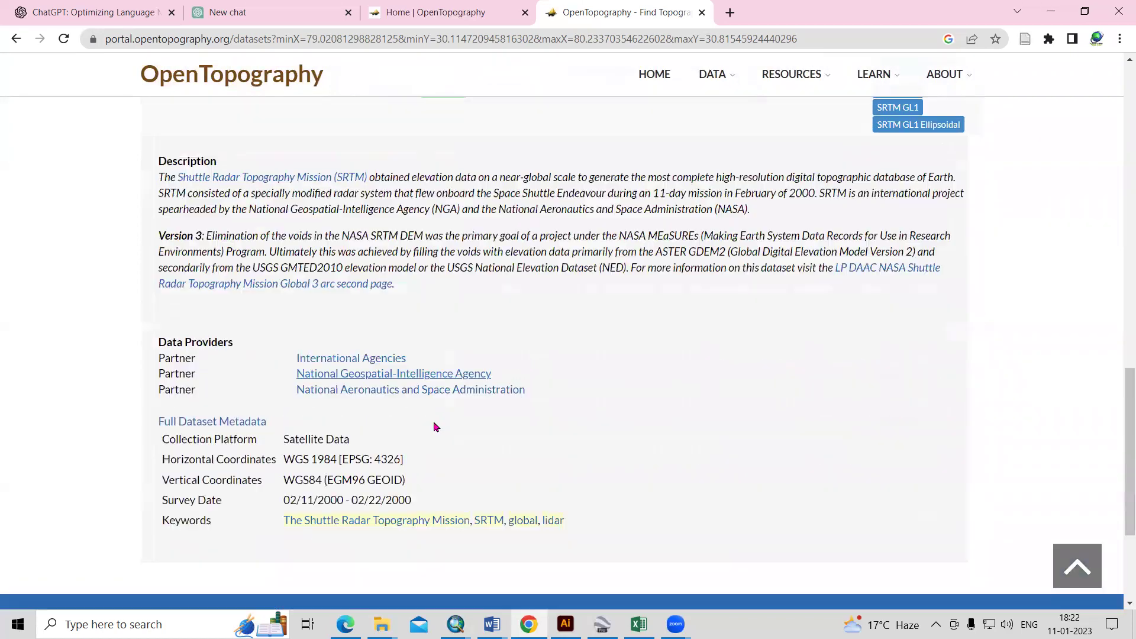
scroll(423, 441, down, 2)
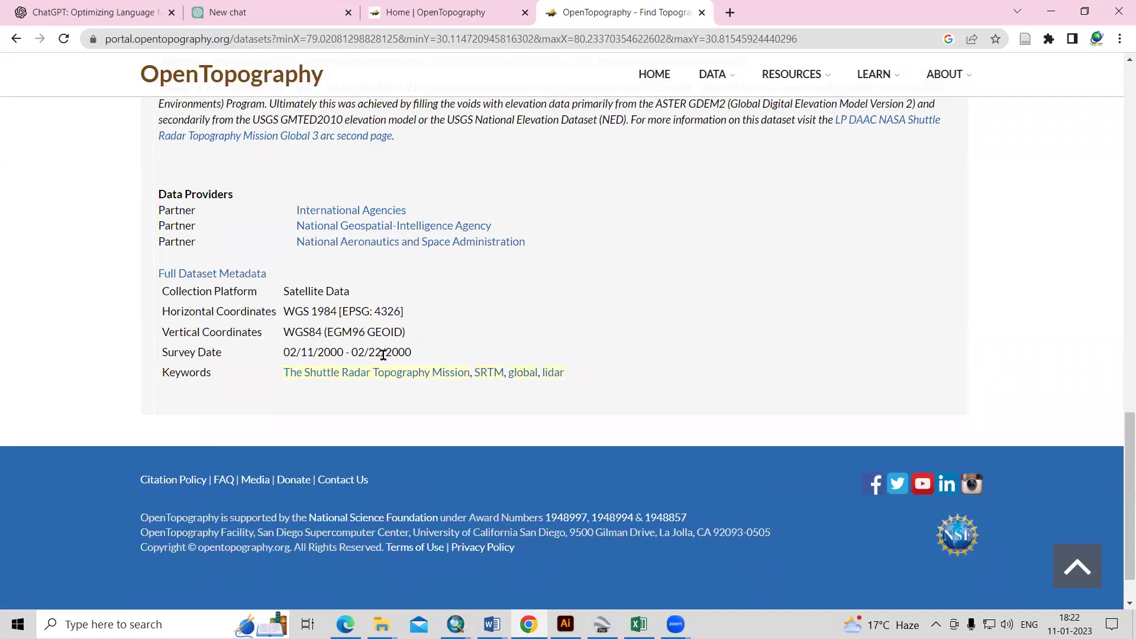
scroll(379, 364, up, 4)
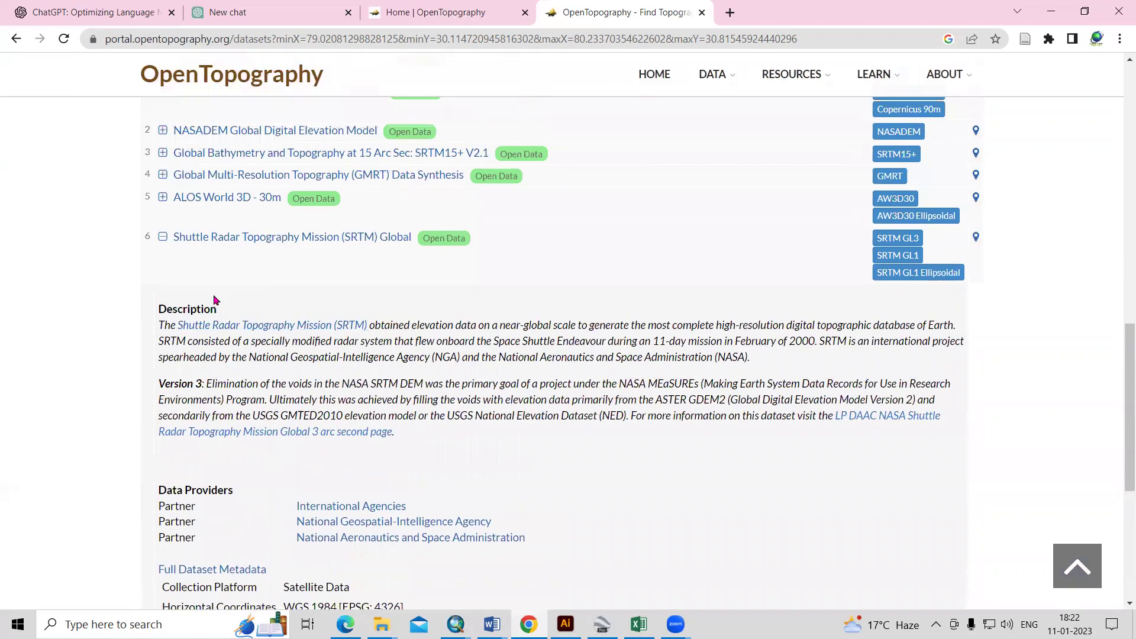
click(162, 242)
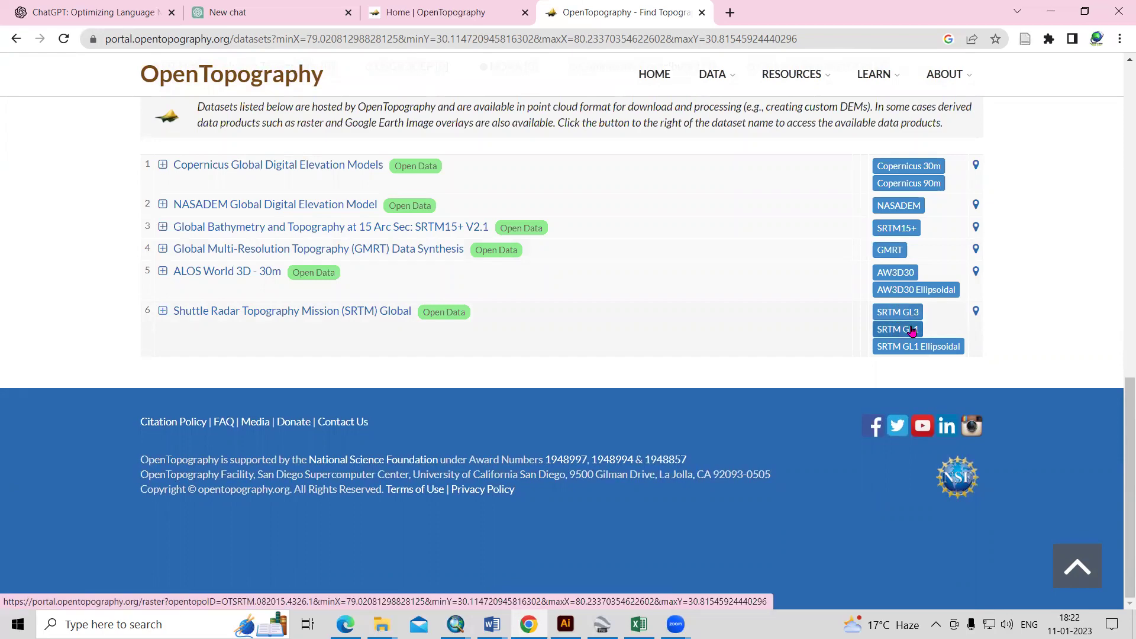
click(911, 318)
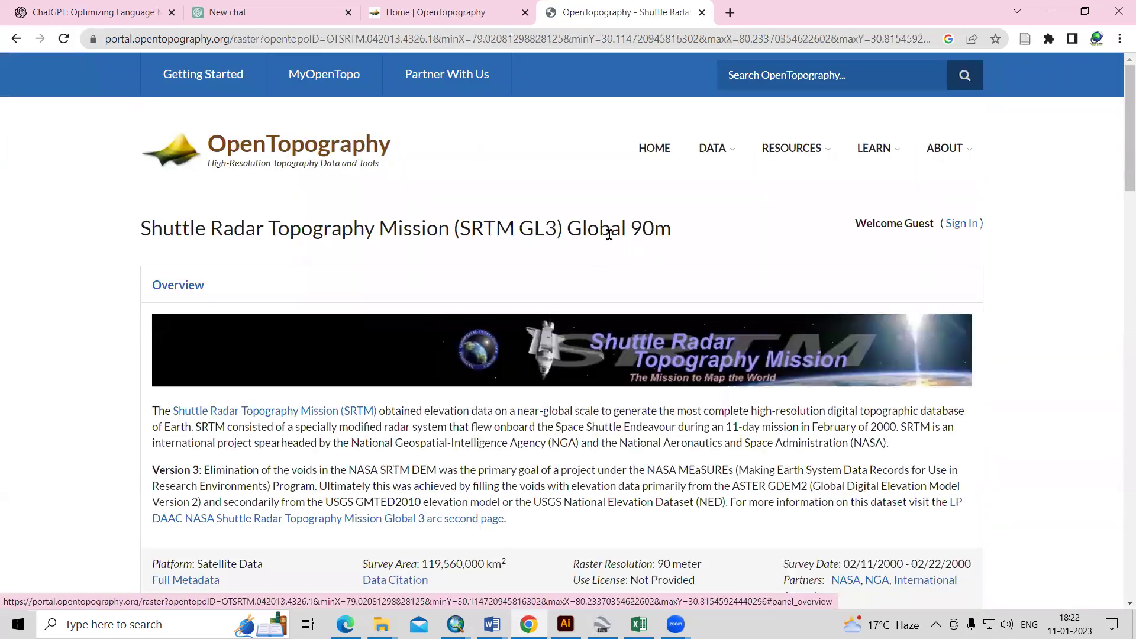
drag(542, 227, 722, 232)
click(629, 240)
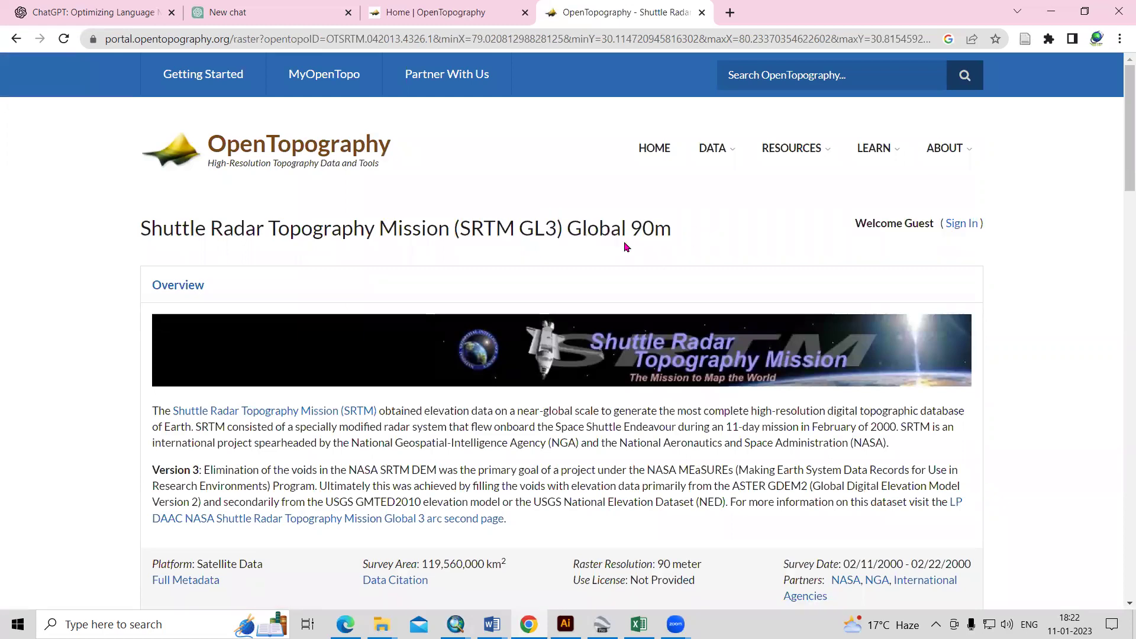
scroll(660, 276, down, 5)
scroll(660, 276, down, 6)
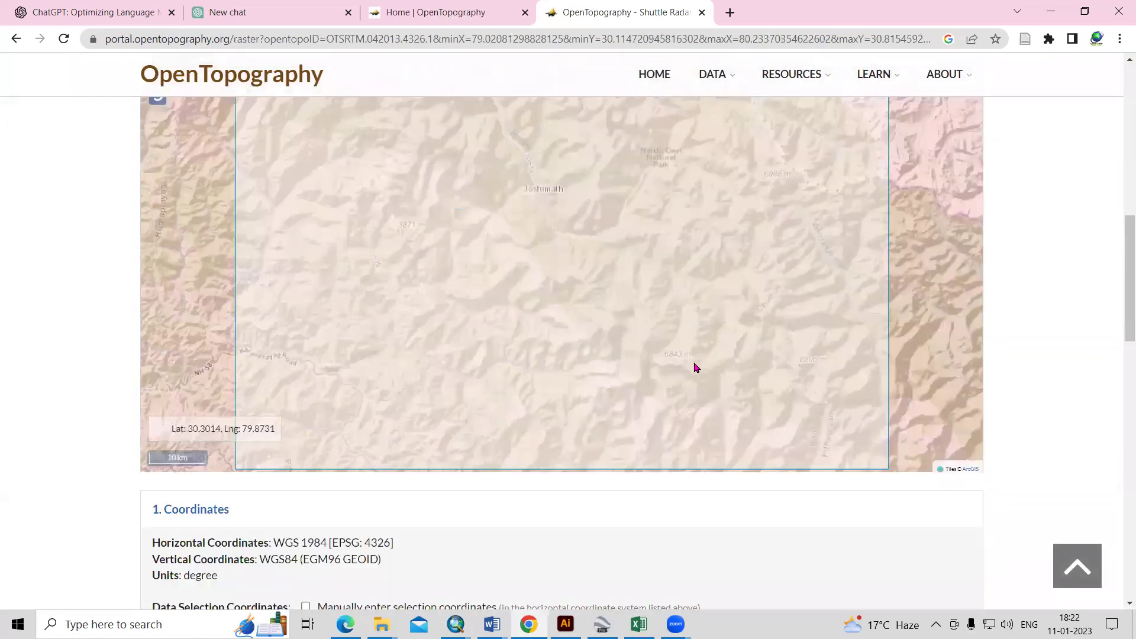
scroll(537, 578, down, 6)
click(16, 39)
scroll(965, 409, down, 15)
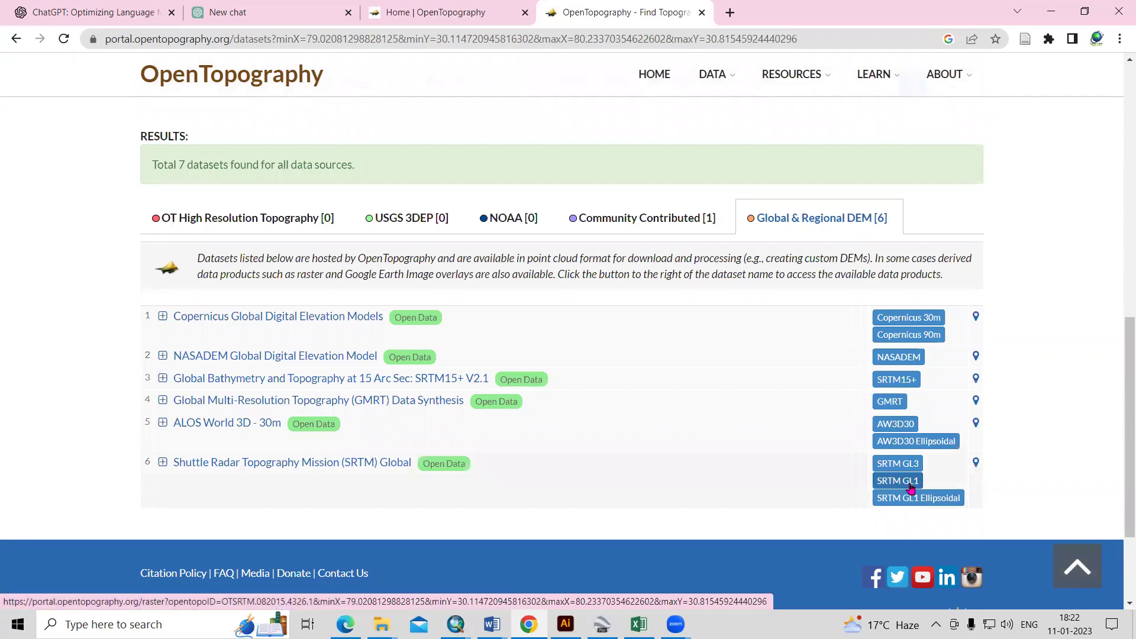
- Open the SRTM GL1 Global 30m dataset page and review its title and description
click(907, 485)
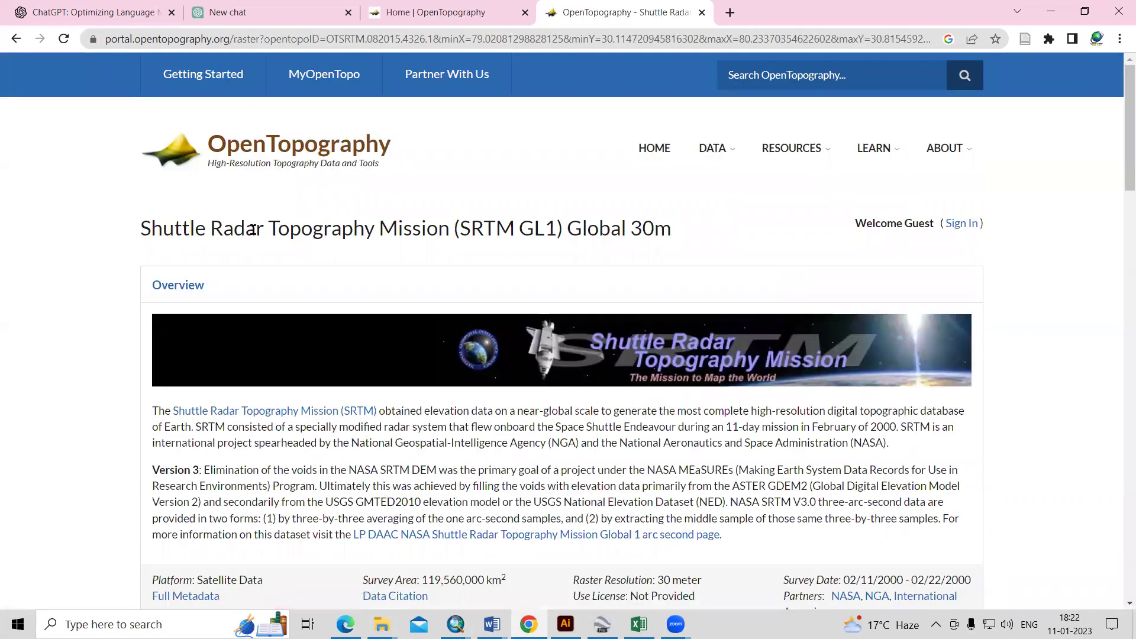
drag(559, 227, 673, 225)
click(673, 237)
scroll(258, 296, down, 2)
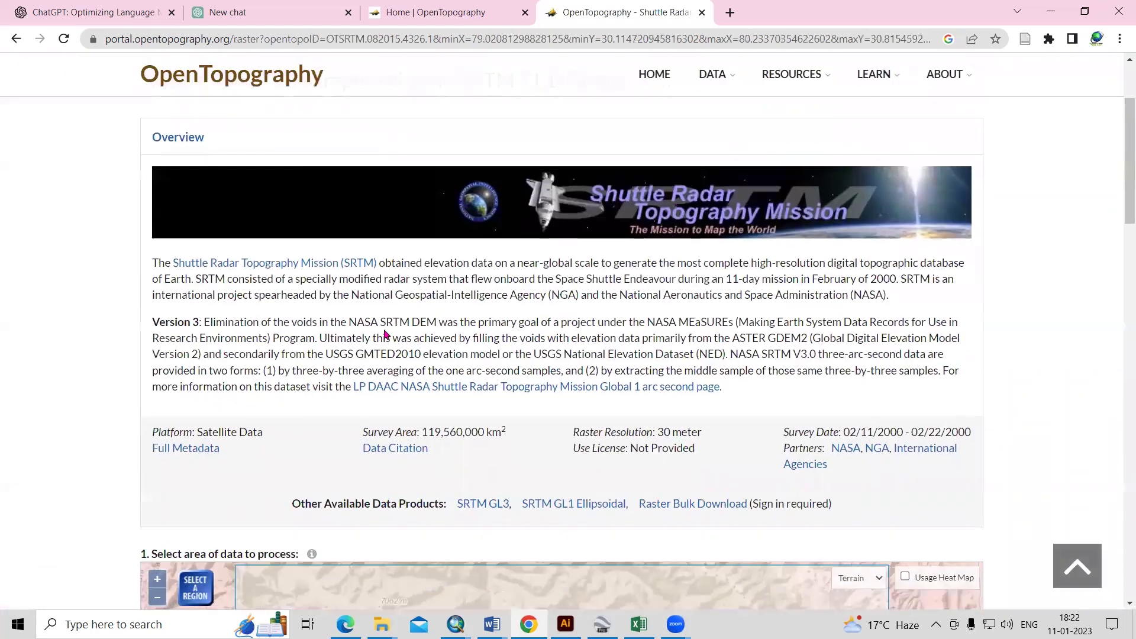
drag(451, 263, 822, 318)
click(717, 320)
- Scroll to the area-selection map and enable manual entry of selection coordinates
scroll(711, 320, down, 5)
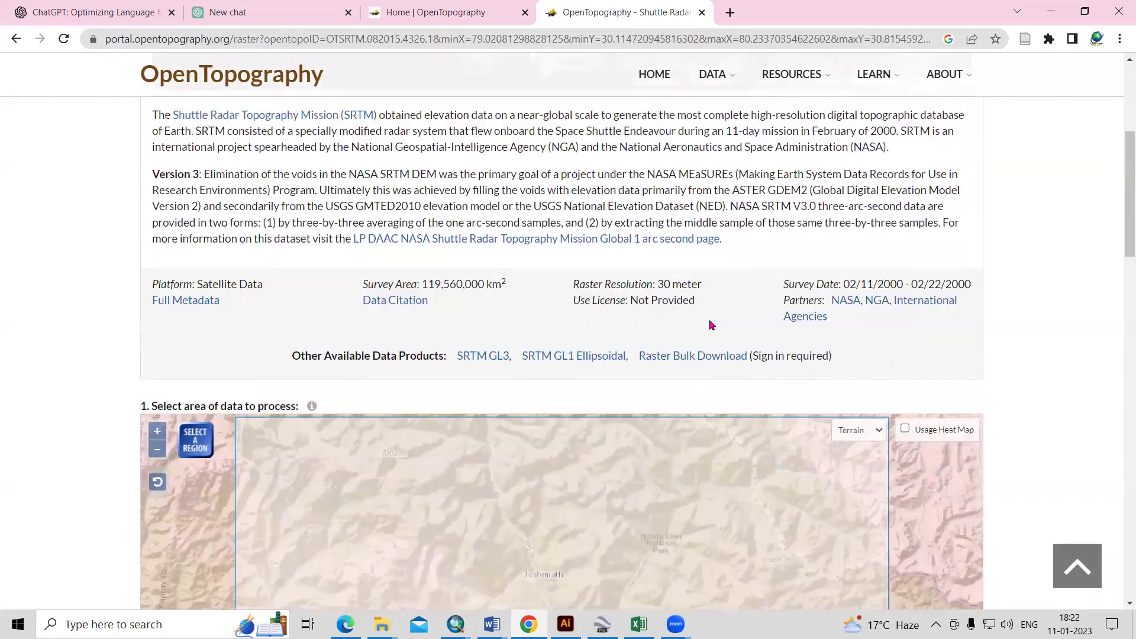
scroll(500, 365, up, 2)
scroll(501, 365, down, 3)
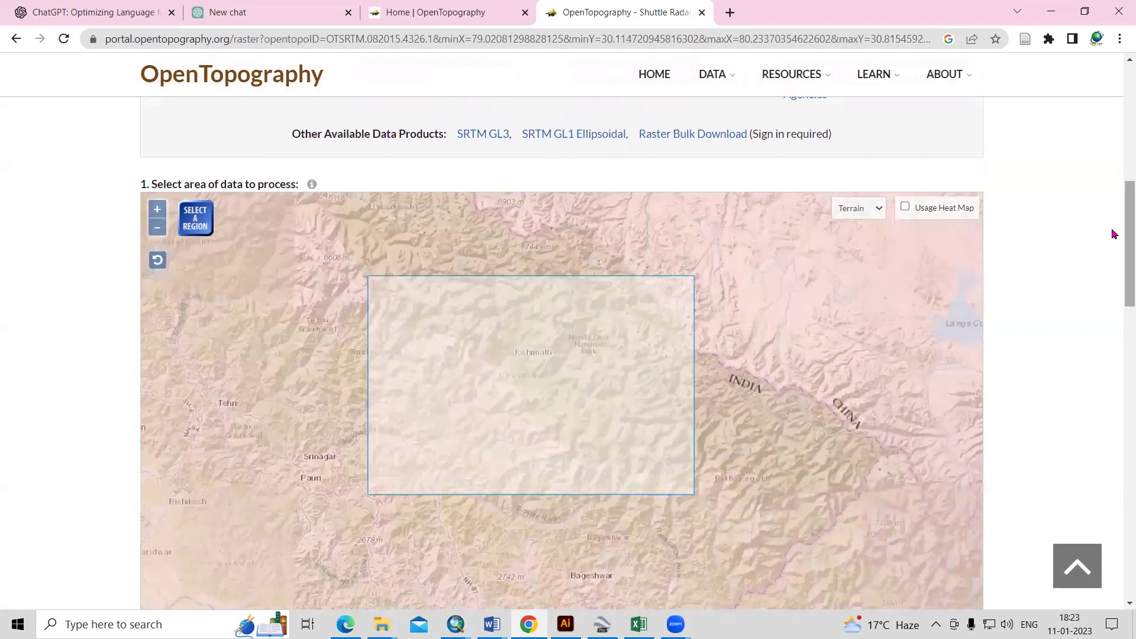
scroll(880, 431, down, 4)
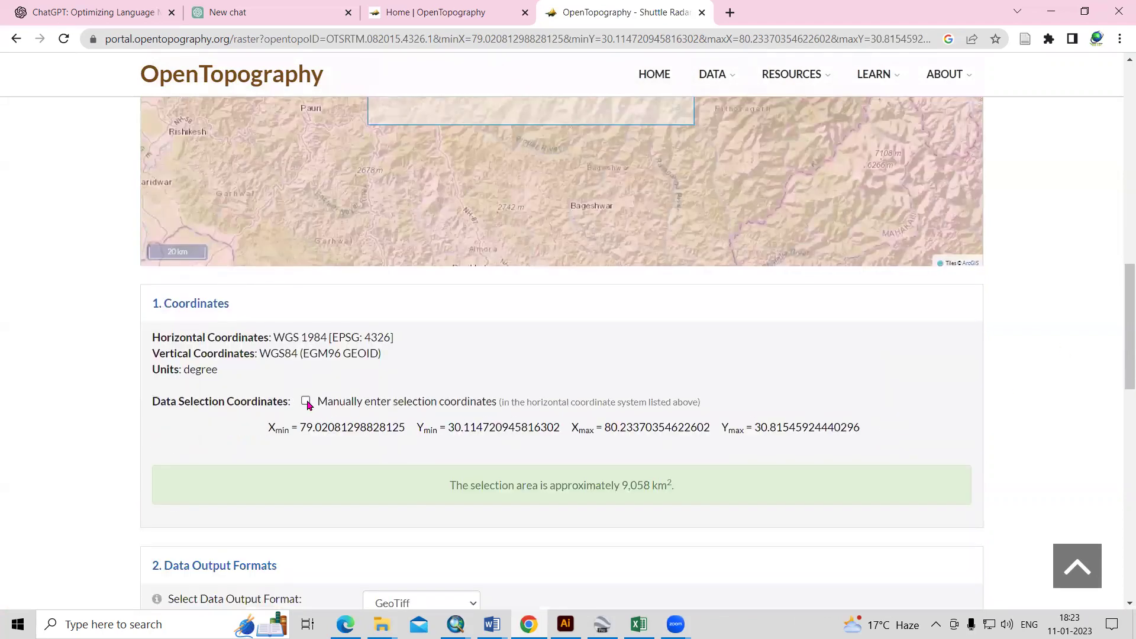
click(306, 402)
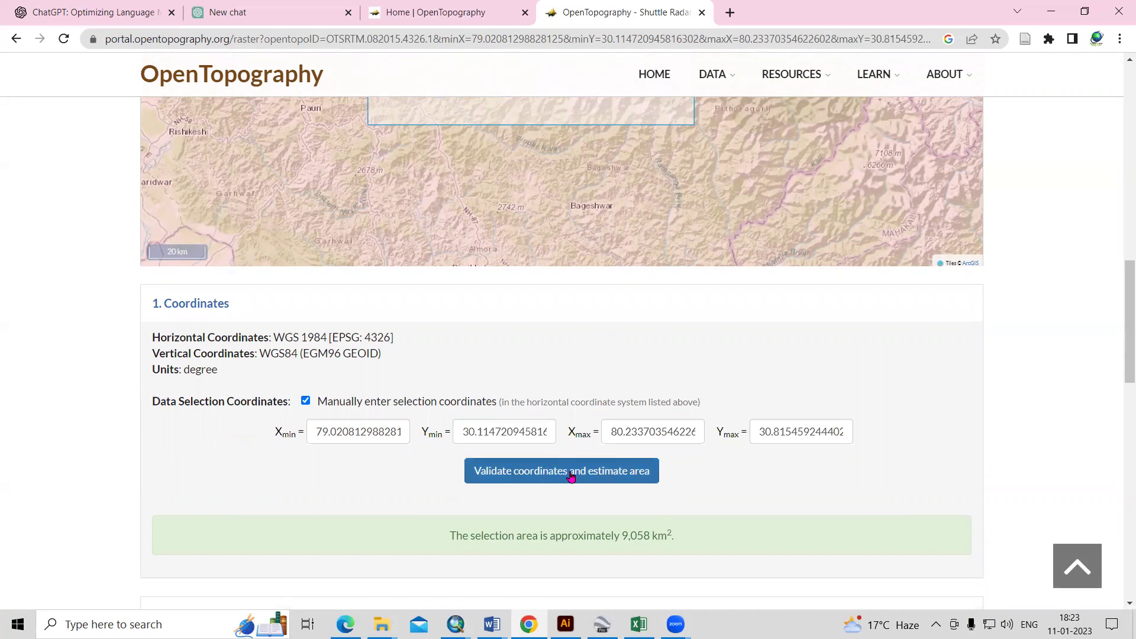
- Validate the coordinates, confirming about 9,058 km², and scroll to Data Output Formats
click(571, 477)
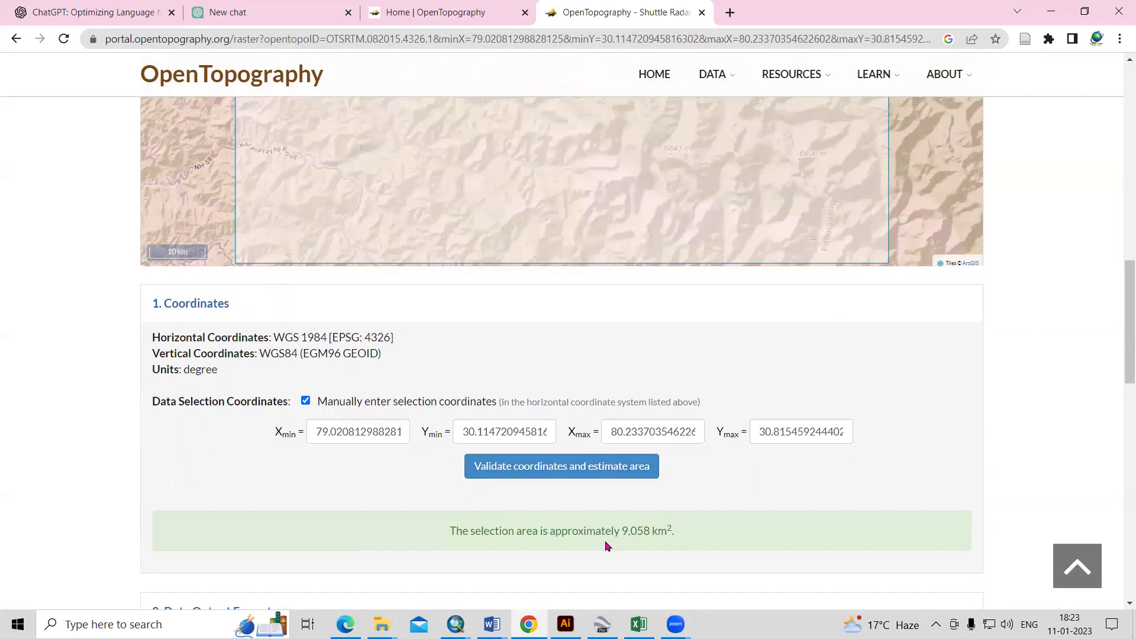
scroll(744, 484, down, 1)
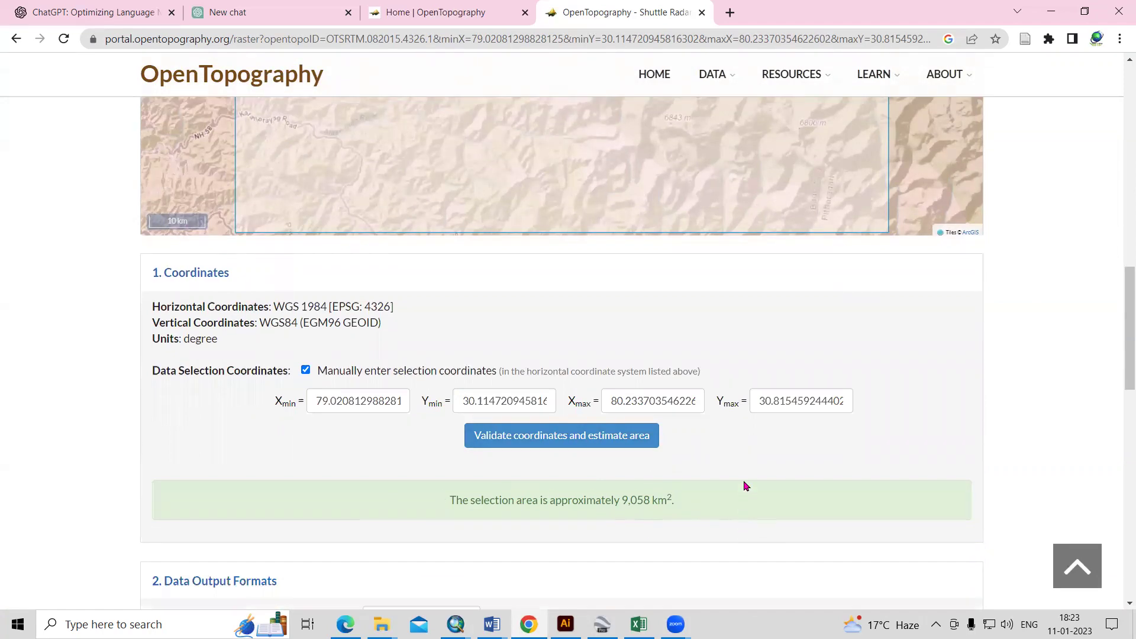
scroll(745, 484, down, 7)
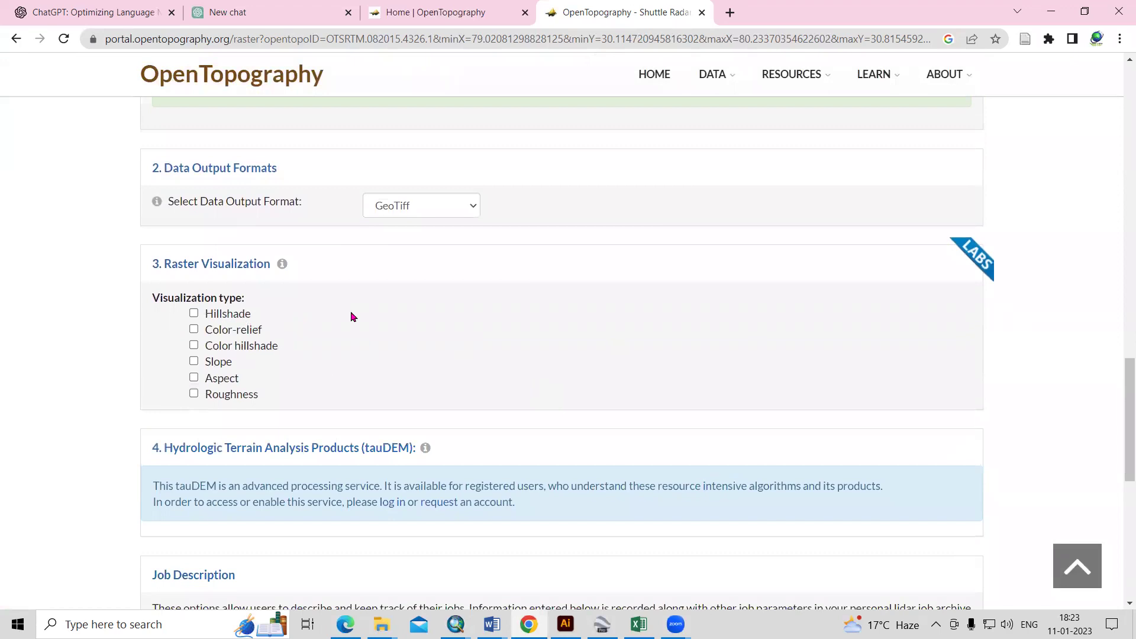
- Keep GeoTiff output and request Hillshade, Slope and Aspect rasters, leaving color hillshade off
click(448, 208)
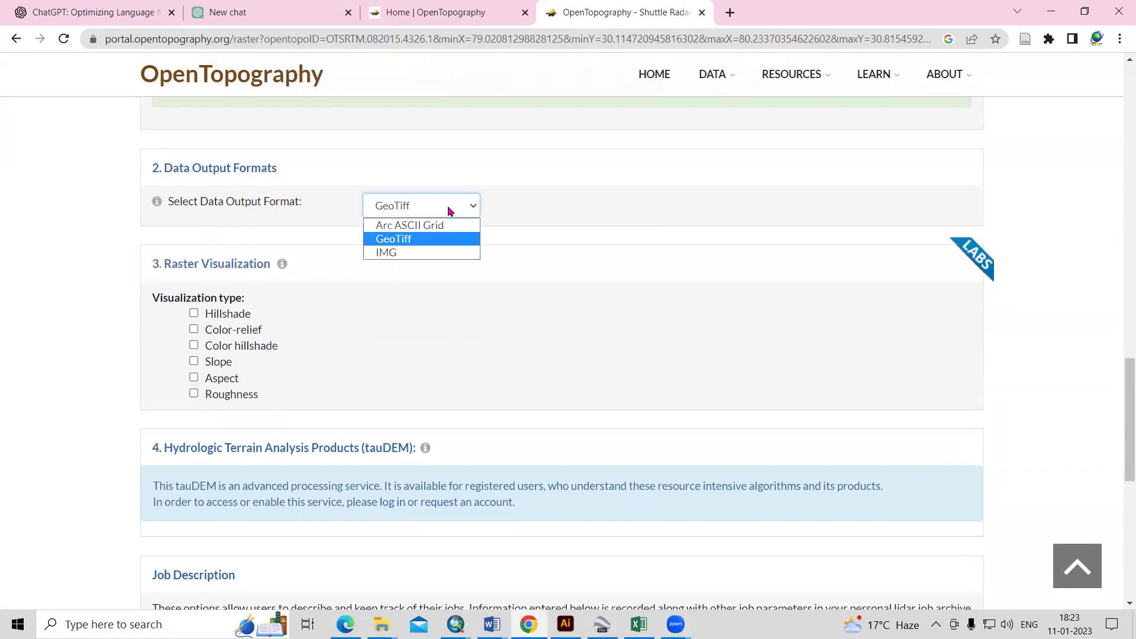
click(444, 239)
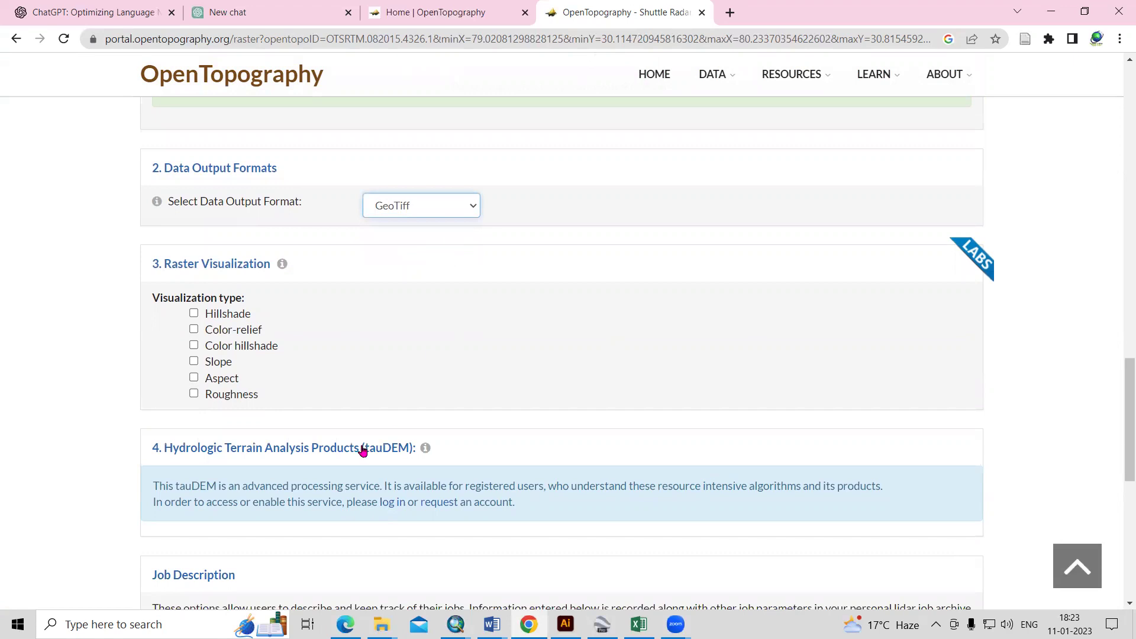
click(194, 314)
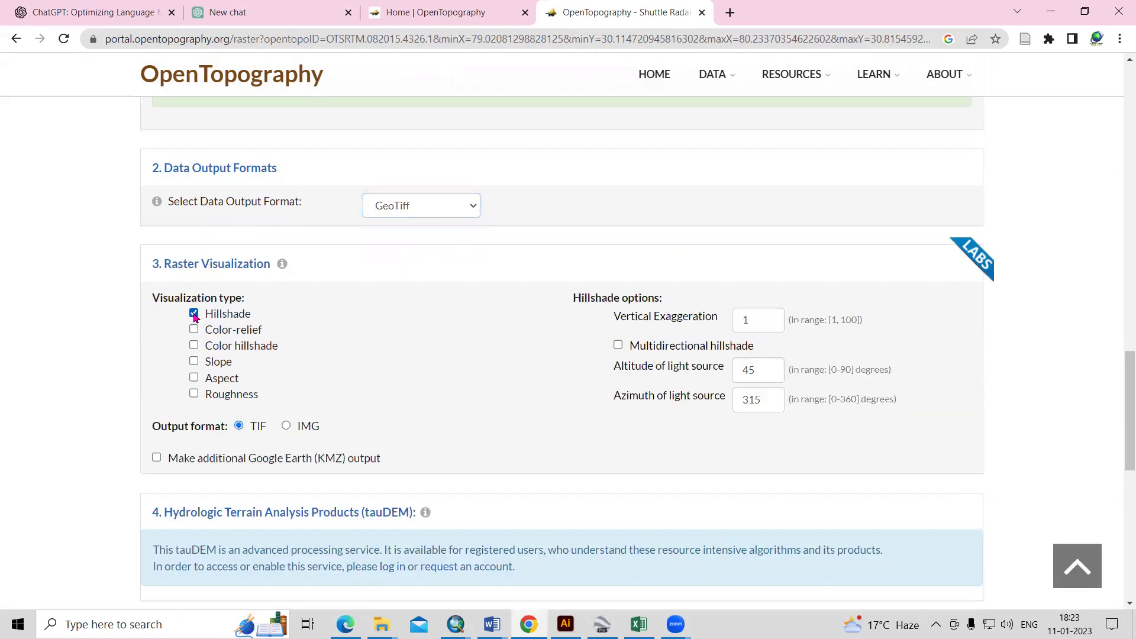
click(194, 346)
click(193, 346)
click(195, 379)
- Set vertical exaggeration to 10 and enable the additional Google Earth KMZ output
drag(761, 320, 710, 320)
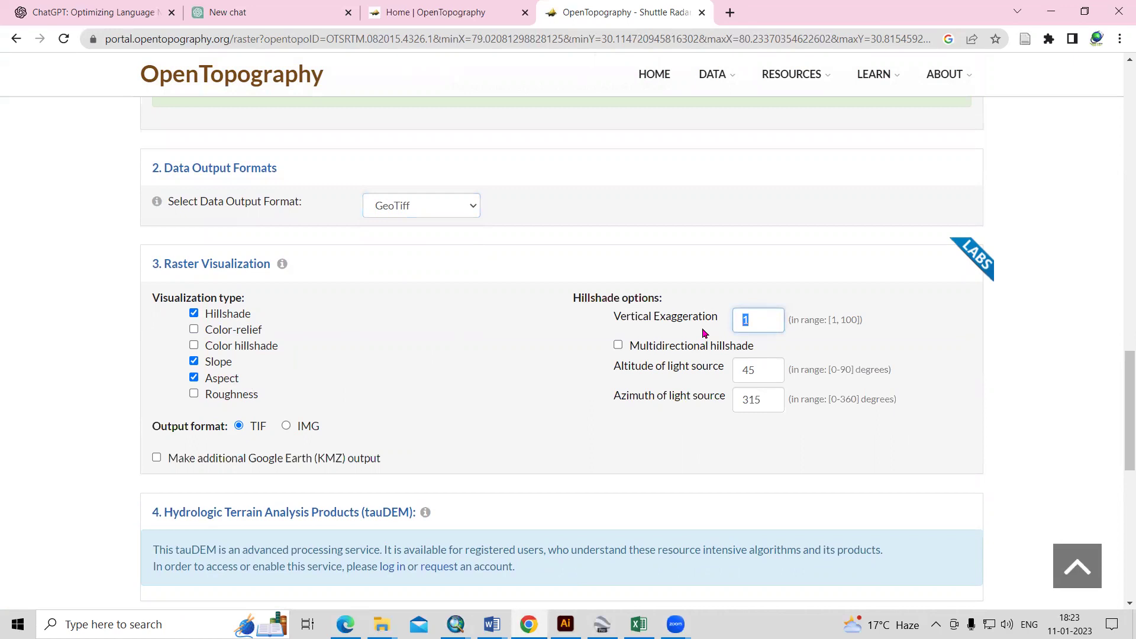
text(1)
scroll(416, 388, down, 1)
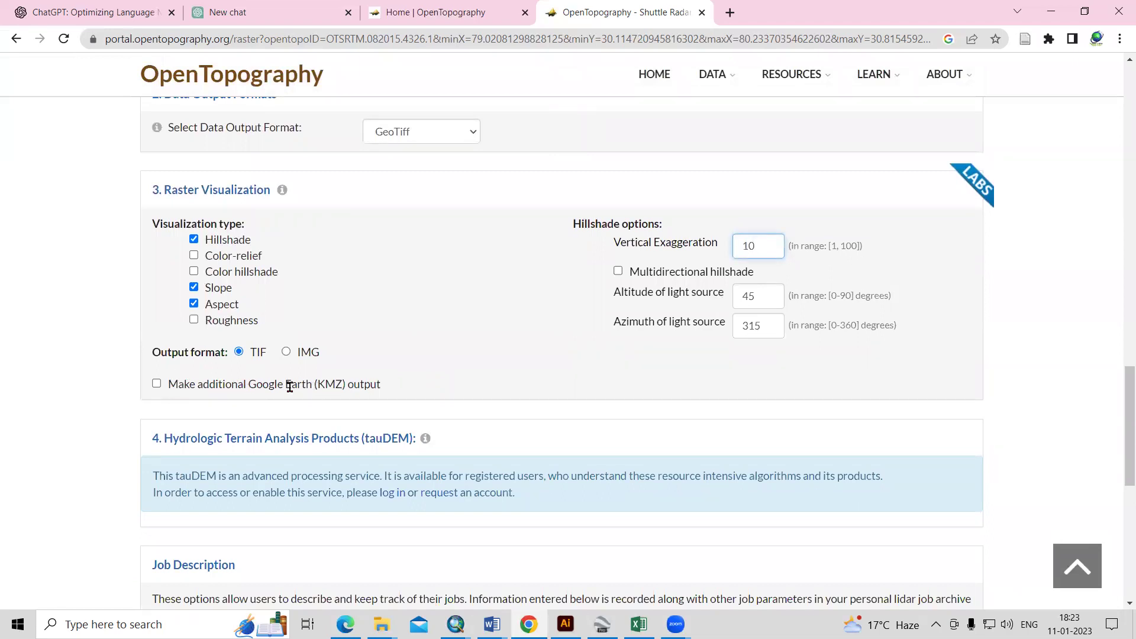
click(157, 383)
scroll(540, 365, down, 3)
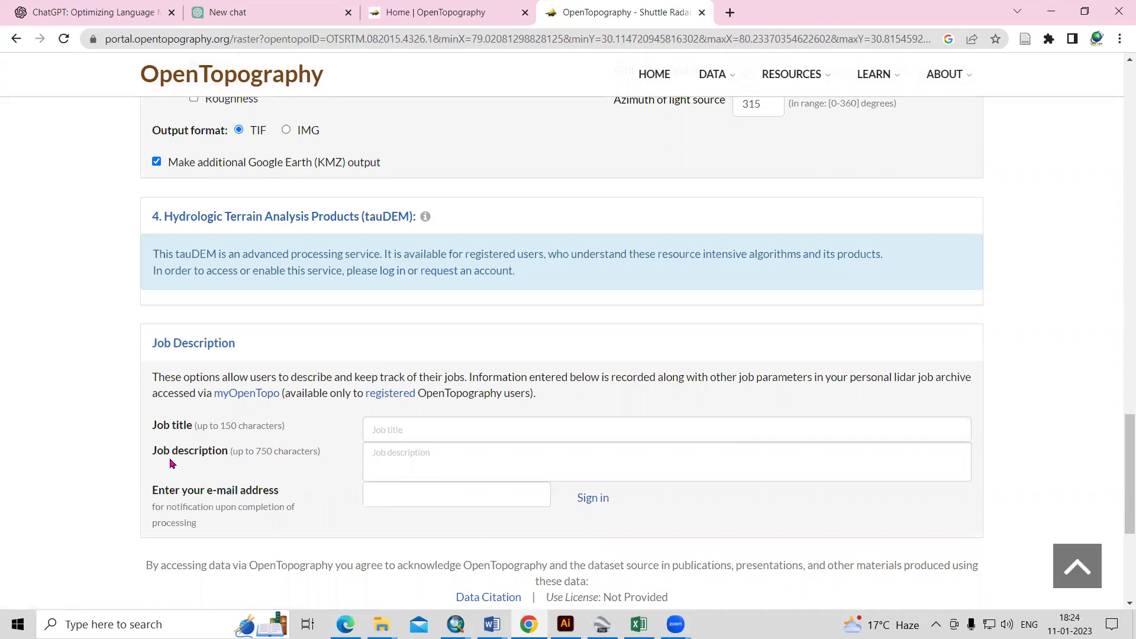
- Title the job 'SLOPE and Hillshed' and try submitting it
click(420, 427)
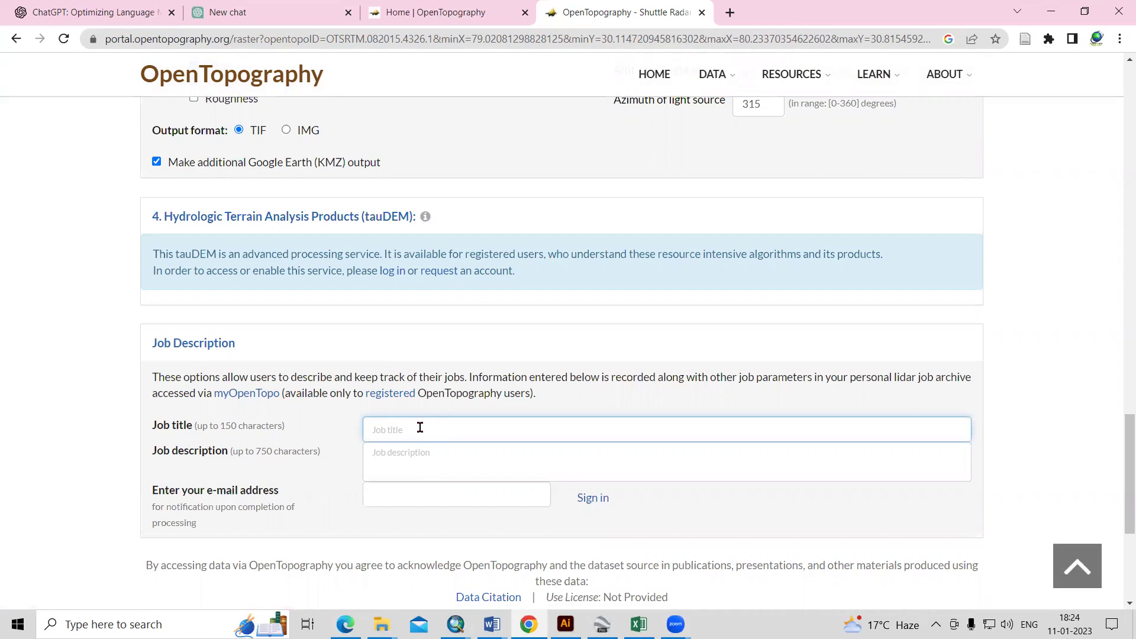
text(SLO)
scroll(320, 426, down, 1)
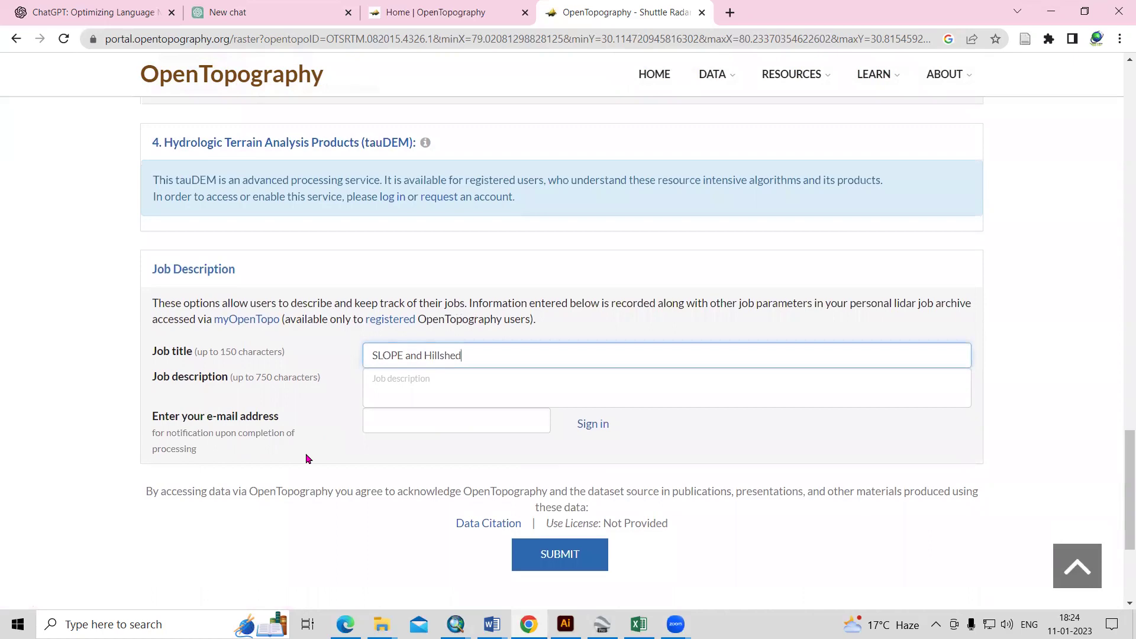
scroll(307, 458, down, 1)
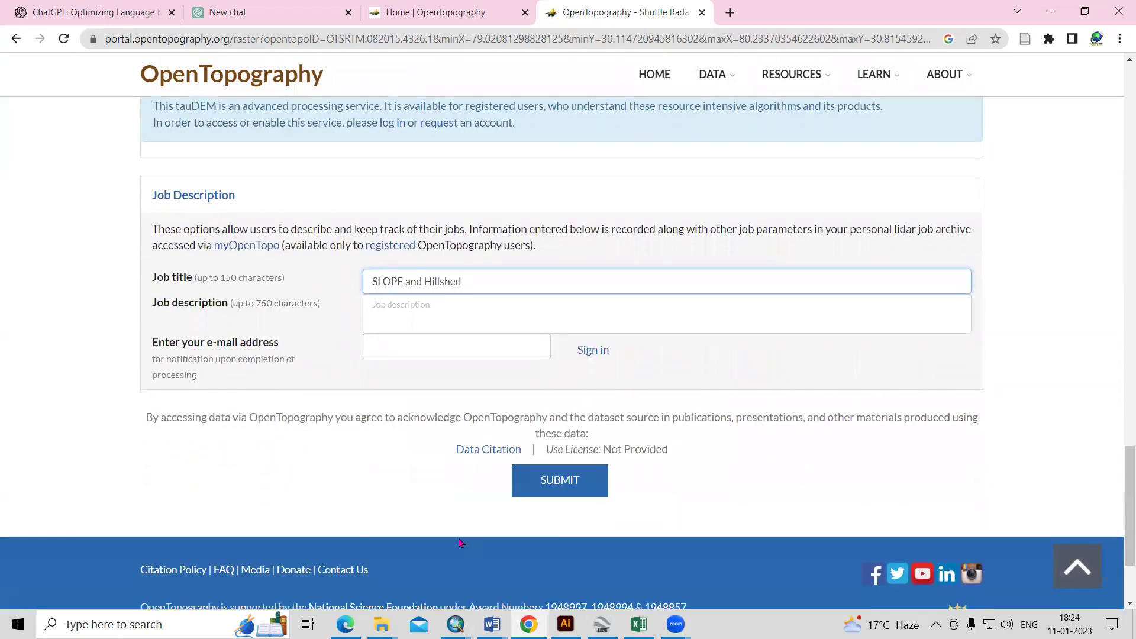
click(557, 489)
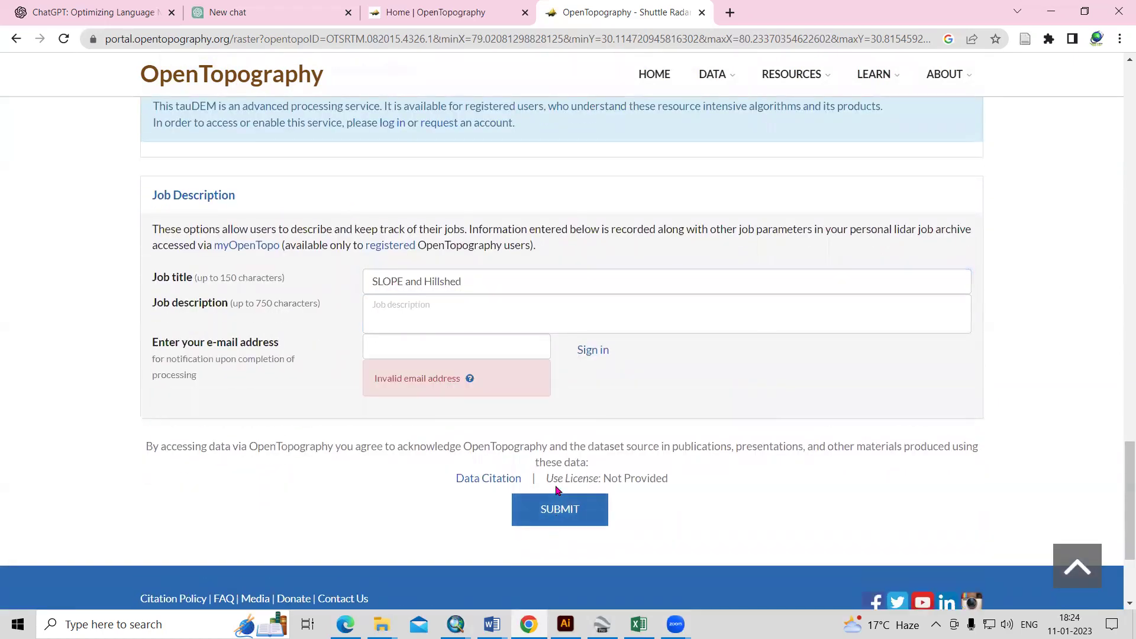
- Fill in the notification e-mail address and submit the job
click(424, 345)
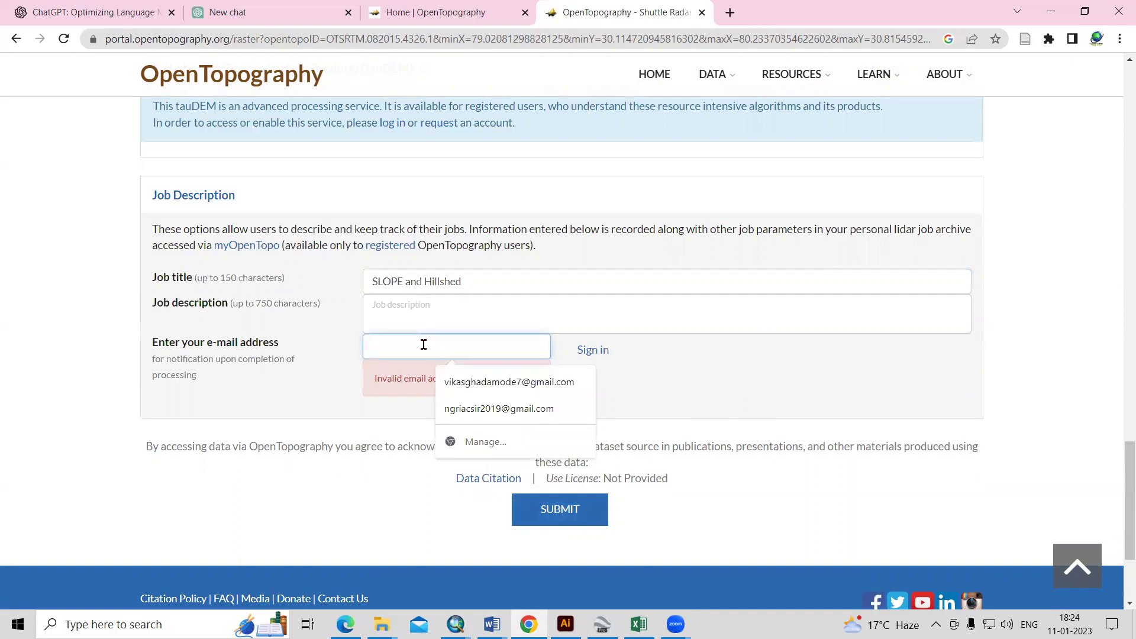
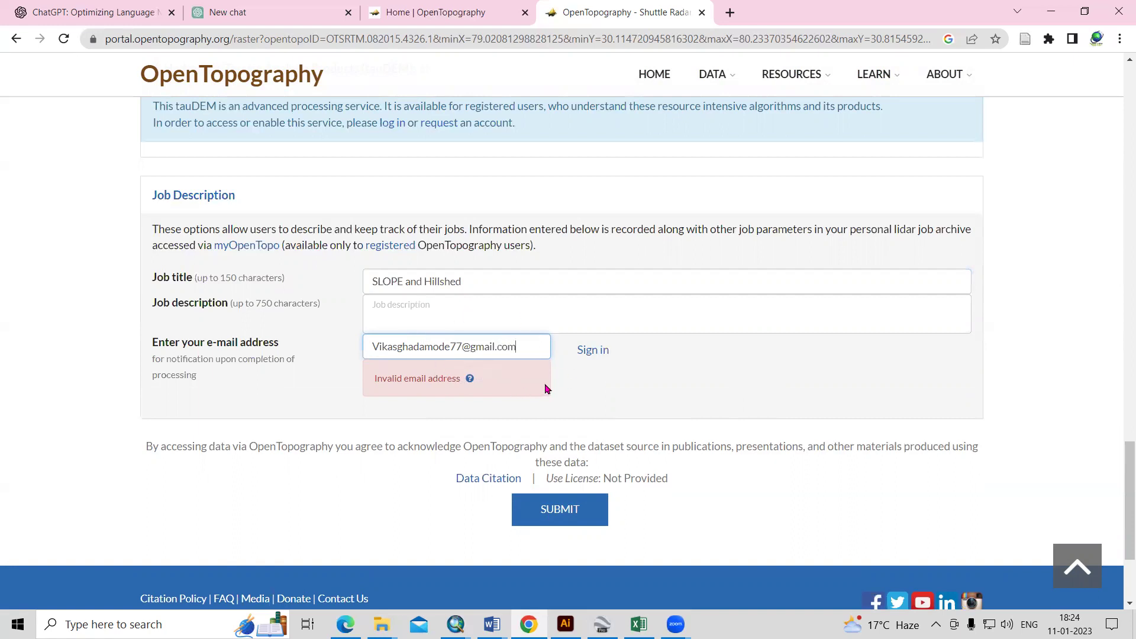
click(568, 519)
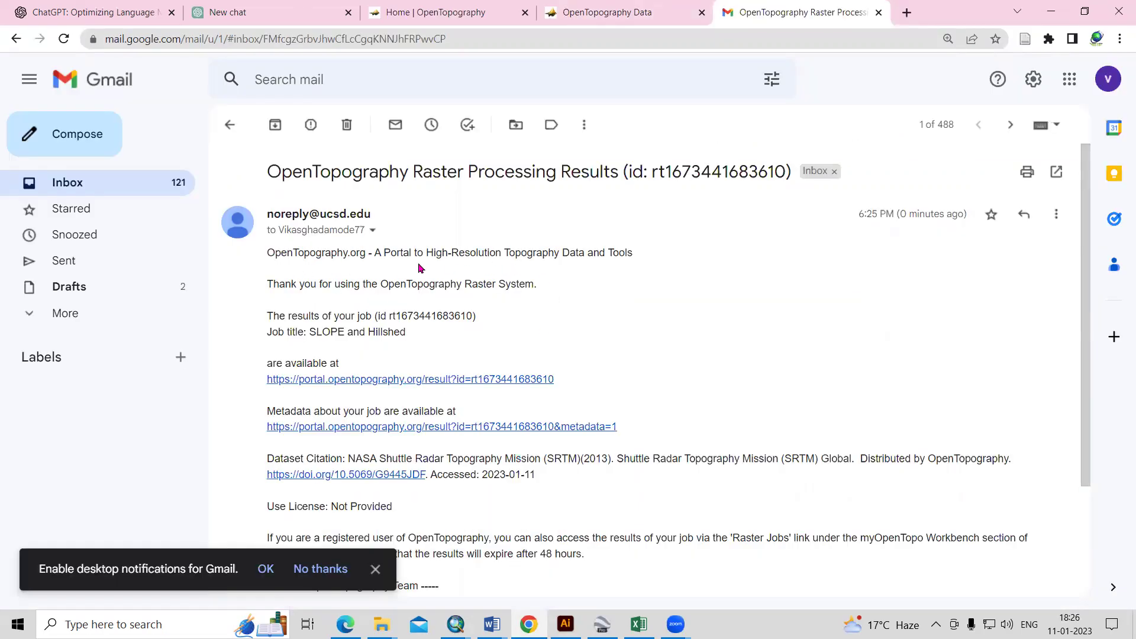
- Follow the e-mail's results link to the SLOPE and Hillshed Raster Job Results page
scroll(642, 264, down, 1)
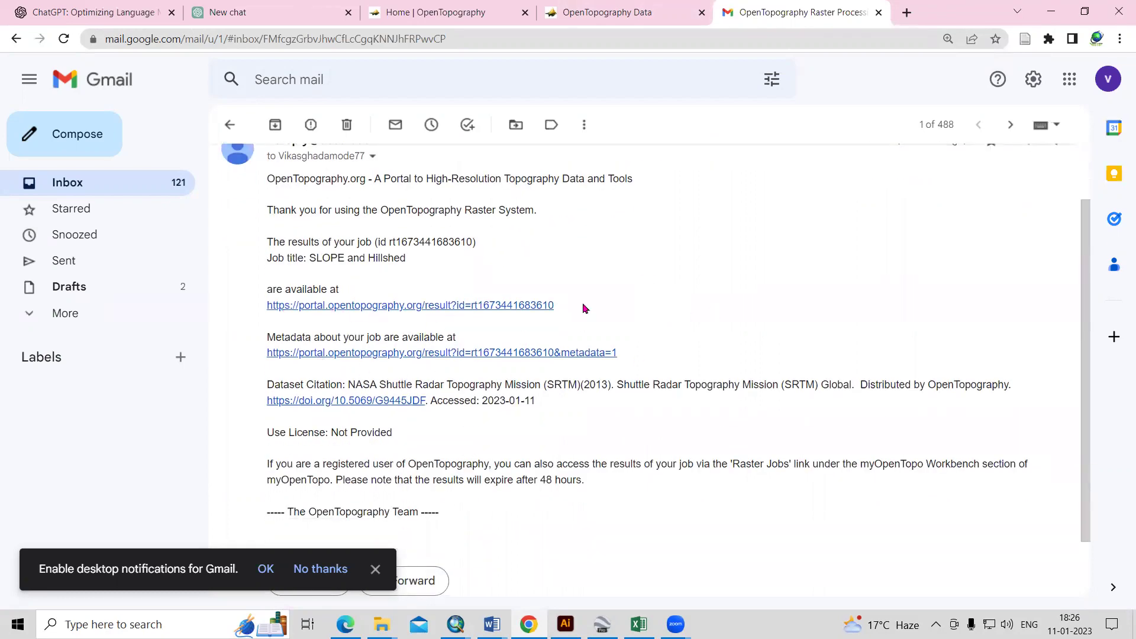
click(603, 8)
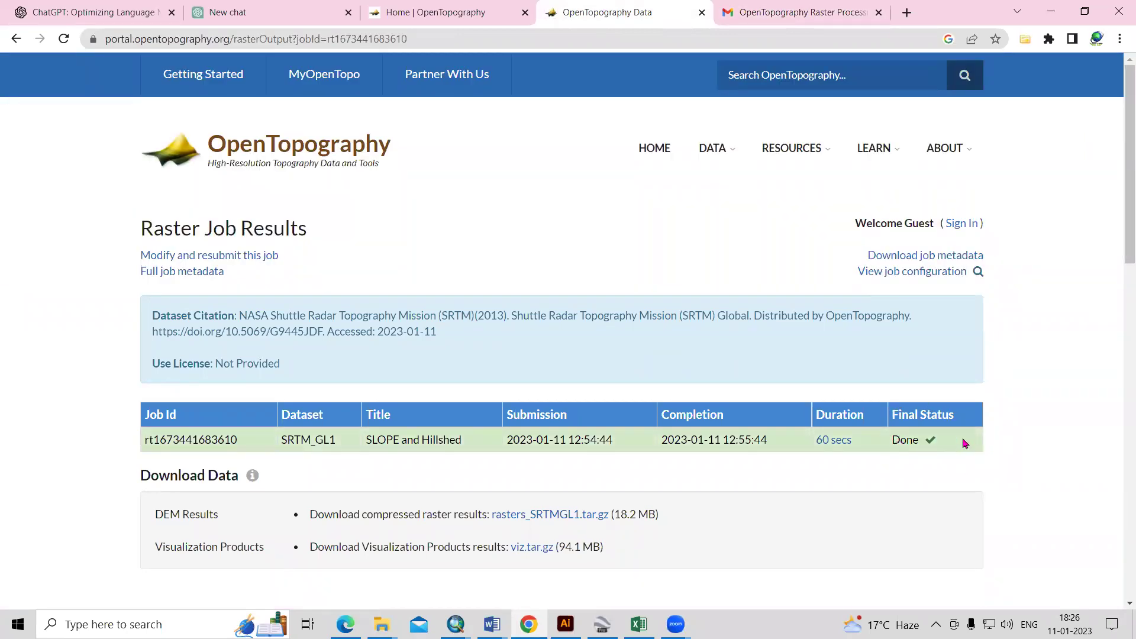
scroll(951, 449, down, 3)
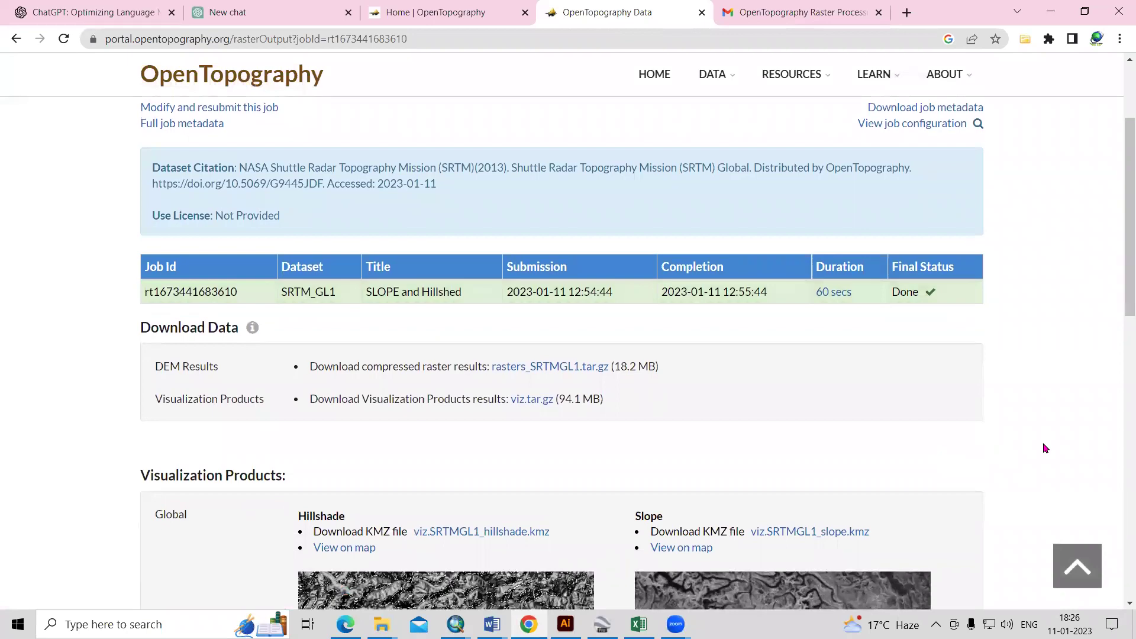
scroll(1040, 449, down, 3)
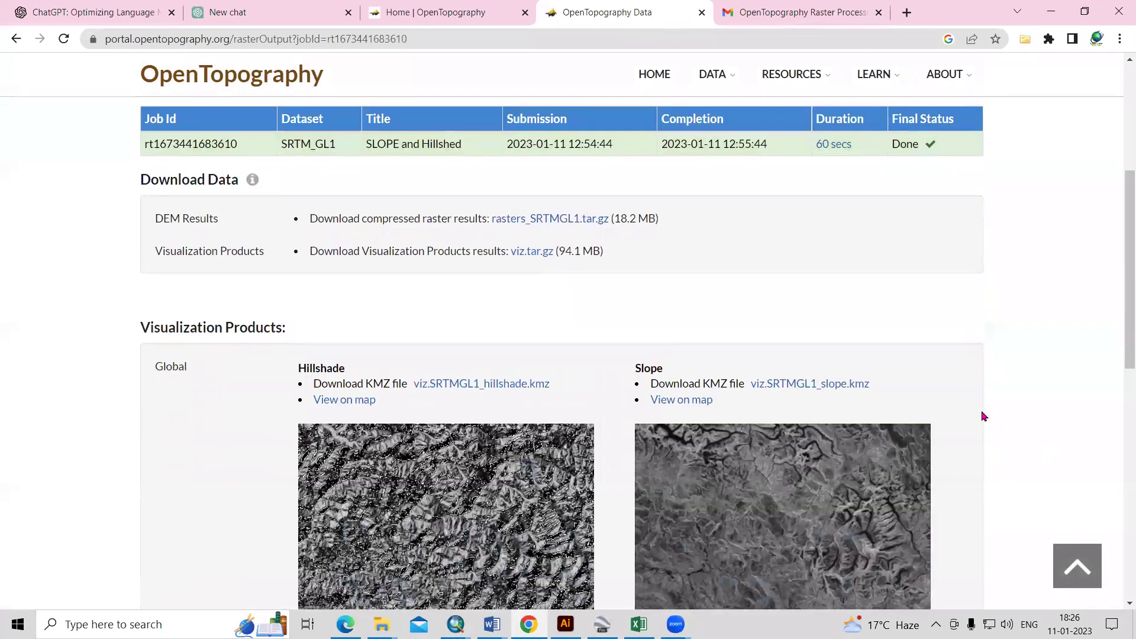
drag(333, 251, 453, 251)
click(500, 277)
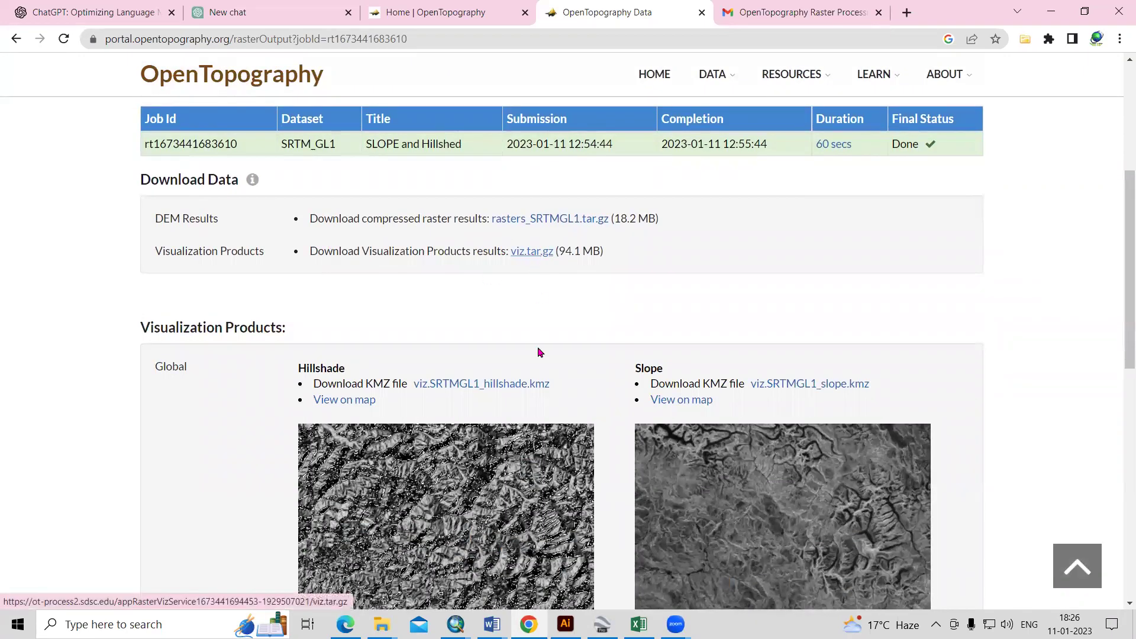
scroll(539, 296, down, 3)
scroll(482, 499, down, 3)
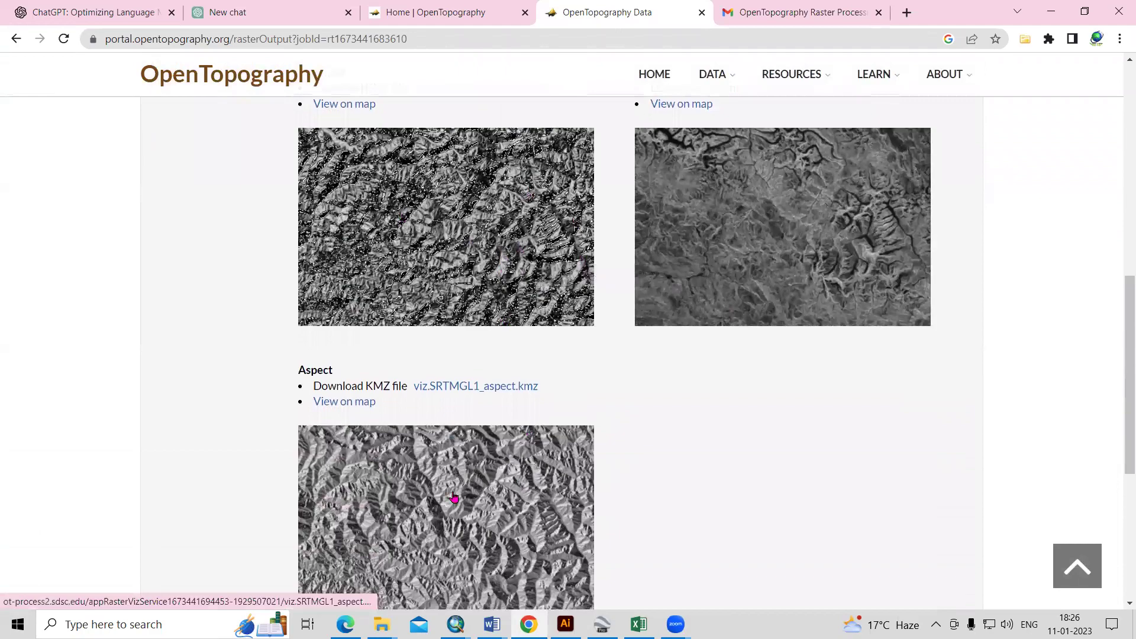
scroll(468, 474, down, 3)
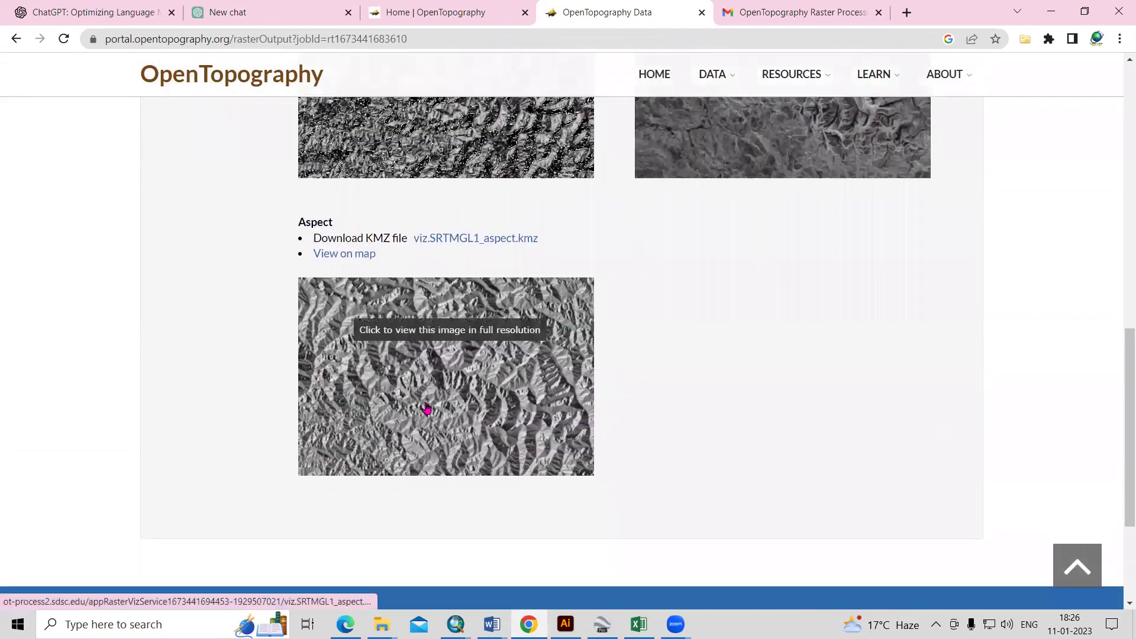
scroll(427, 409, up, 3)
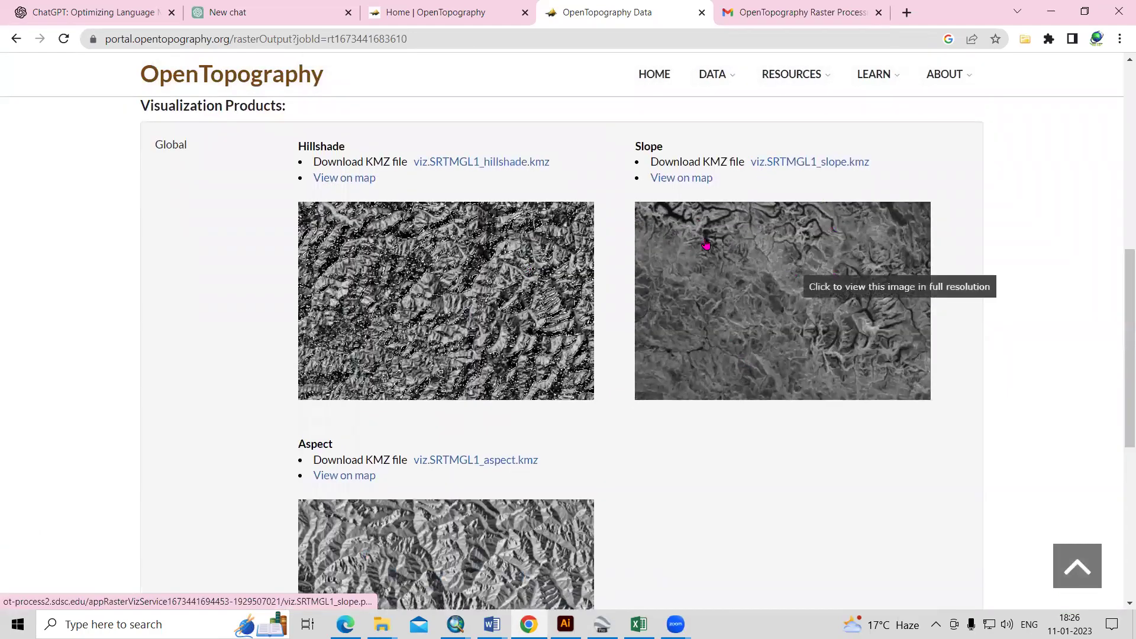
scroll(451, 291, up, 3)
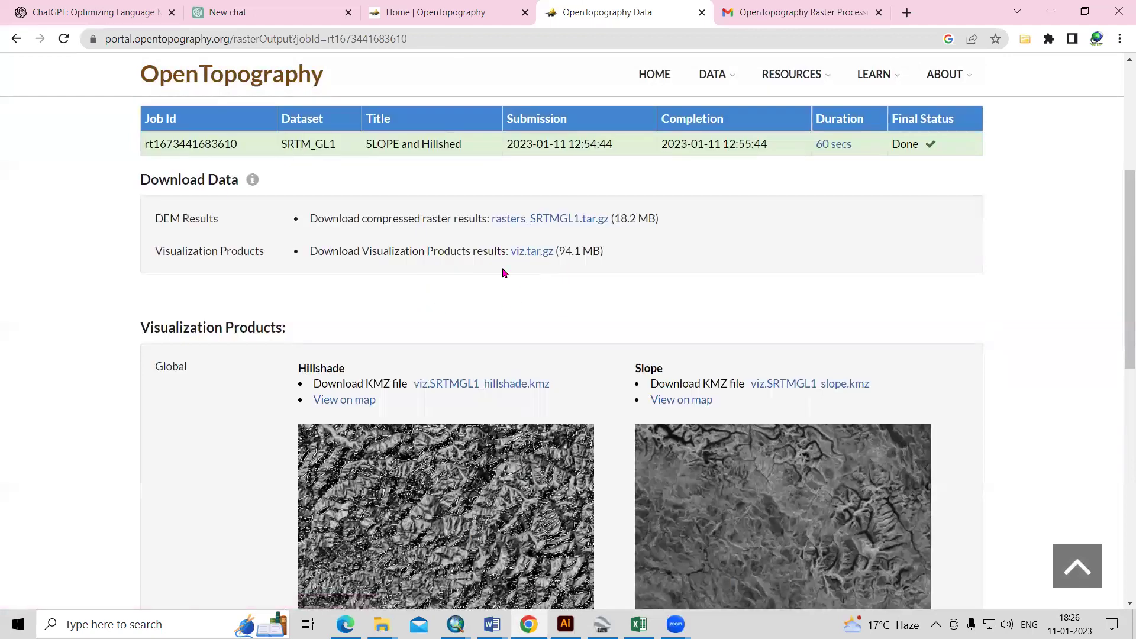
- Download viz.tar.gz and rasters_SRTMGL1.tar.gz, then show the DEM archive in its folder
click(536, 258)
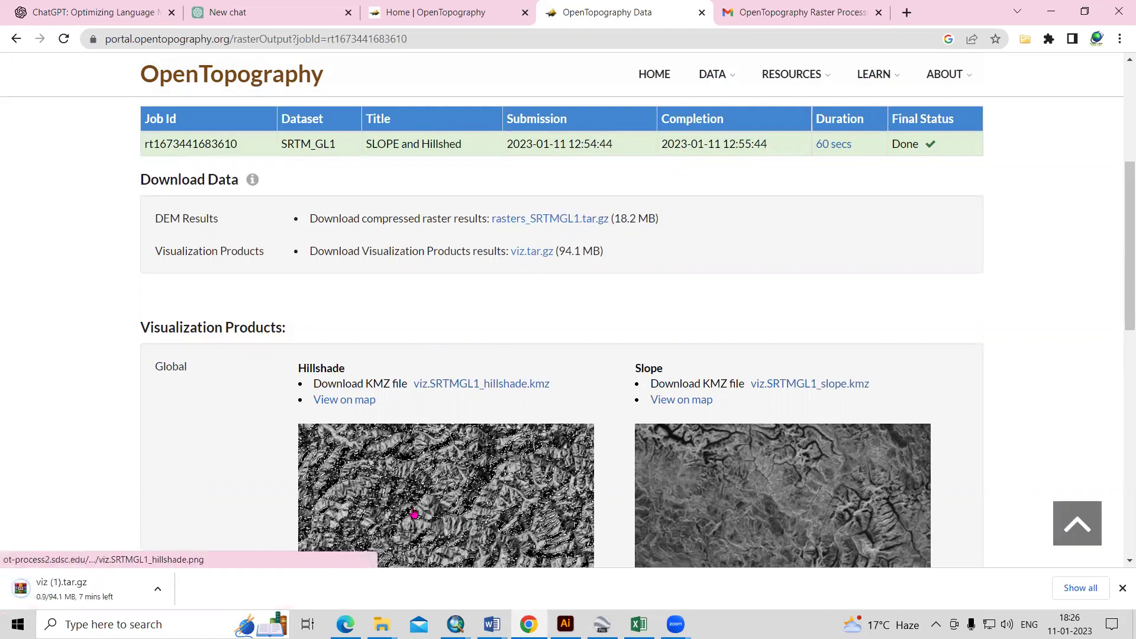
scroll(462, 491, down, 5)
scroll(550, 499, up, 6)
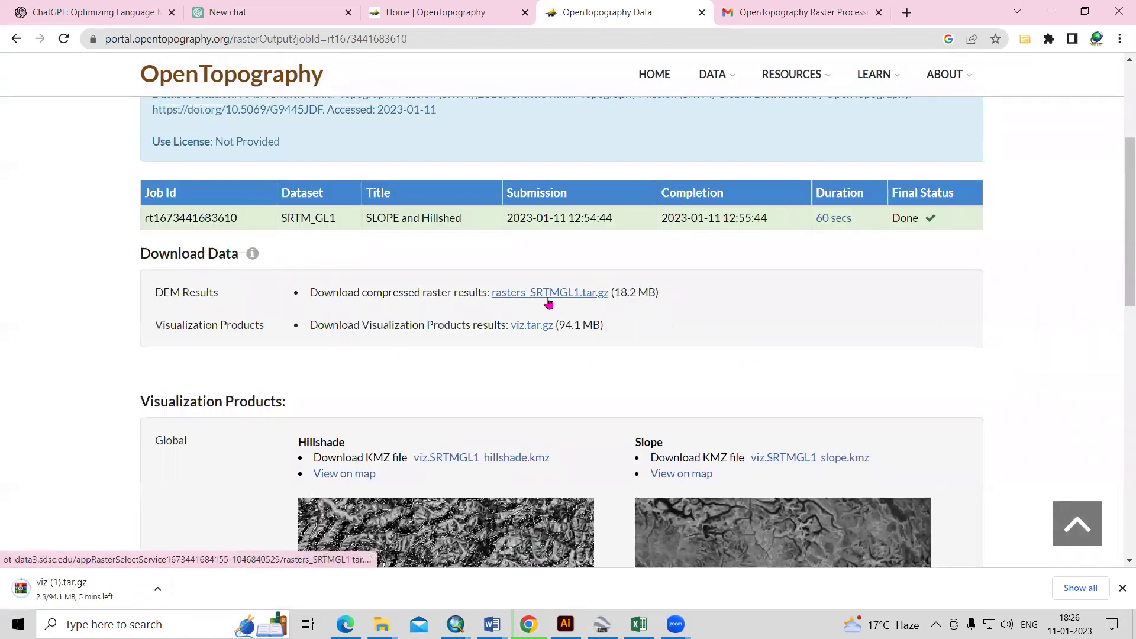
click(548, 302)
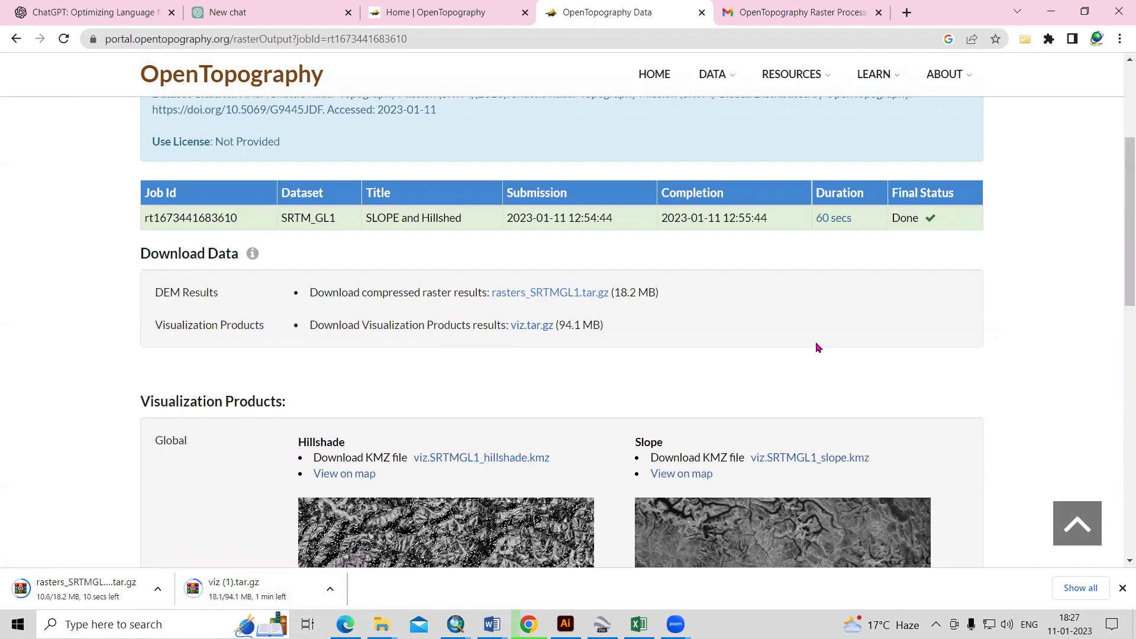
click(158, 590)
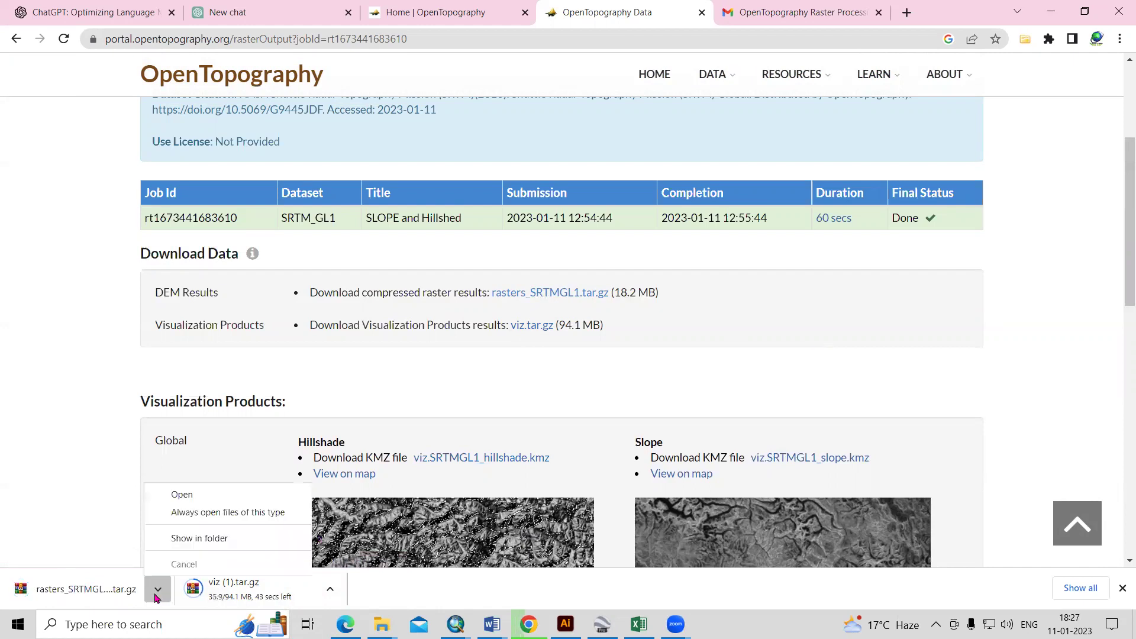
click(172, 540)
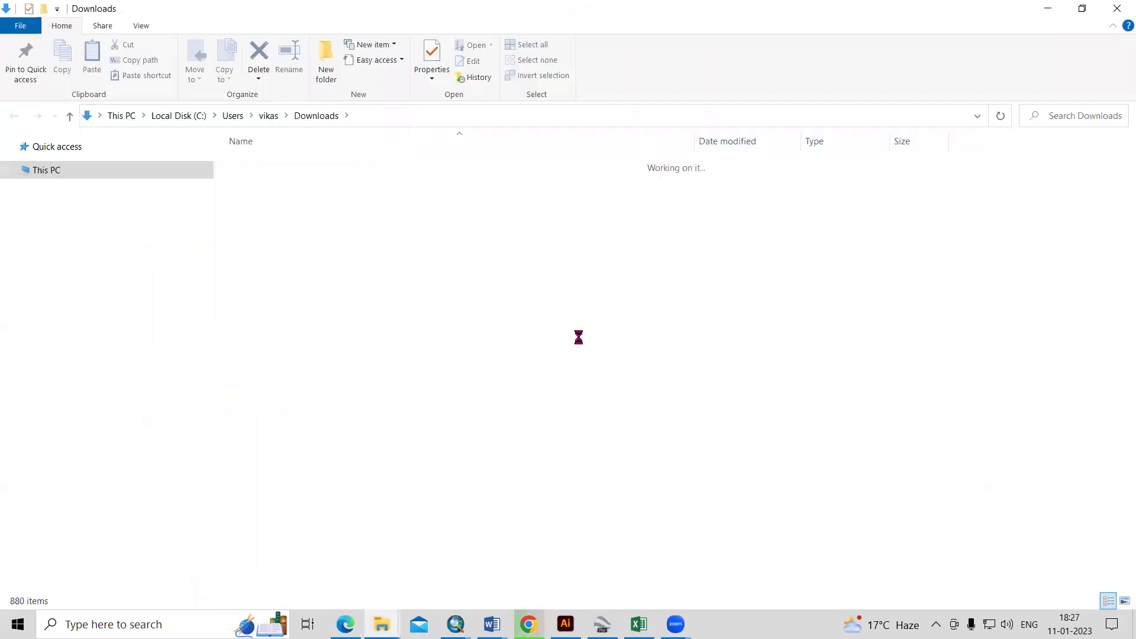
- Extract rasters_SRTMGL1 (1).tar in Downloads to its default location
click(1000, 116)
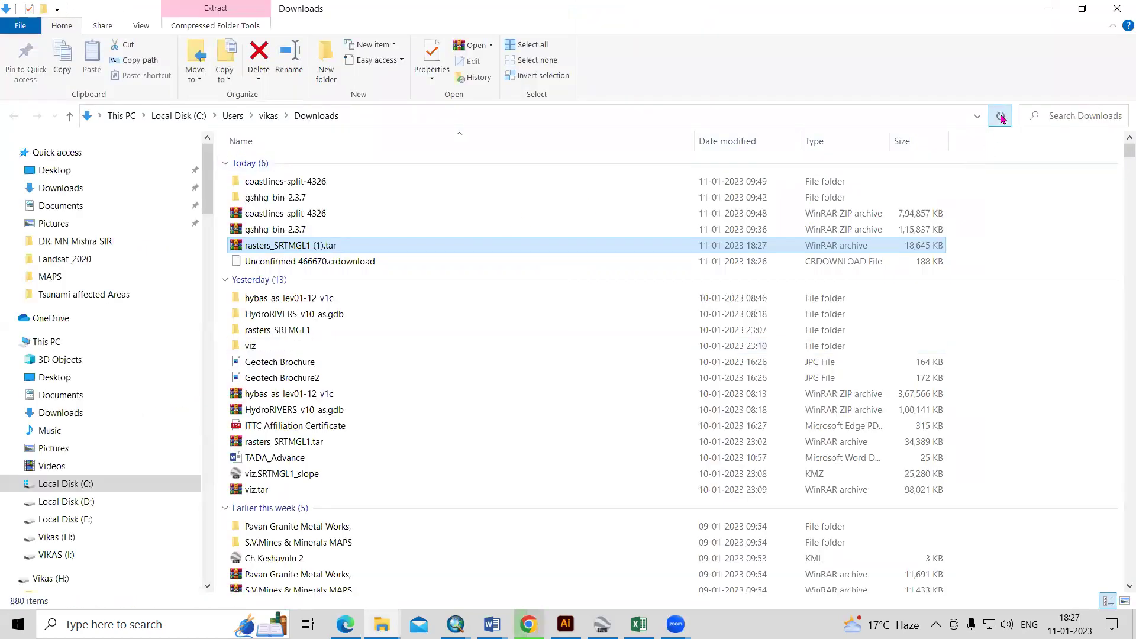
click(290, 246)
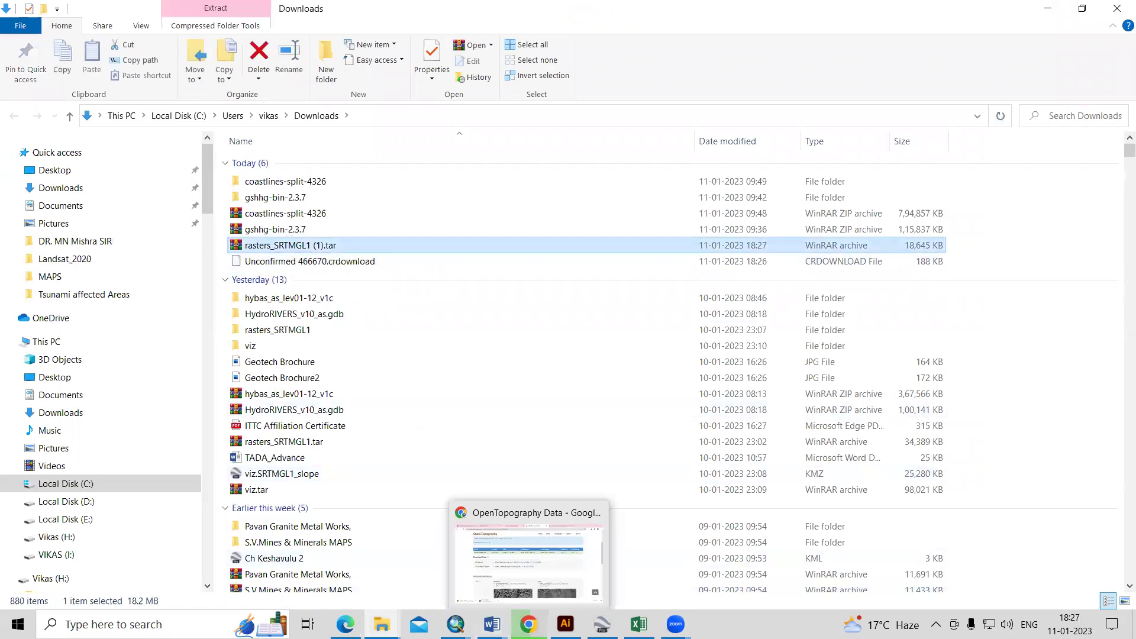
click(527, 586)
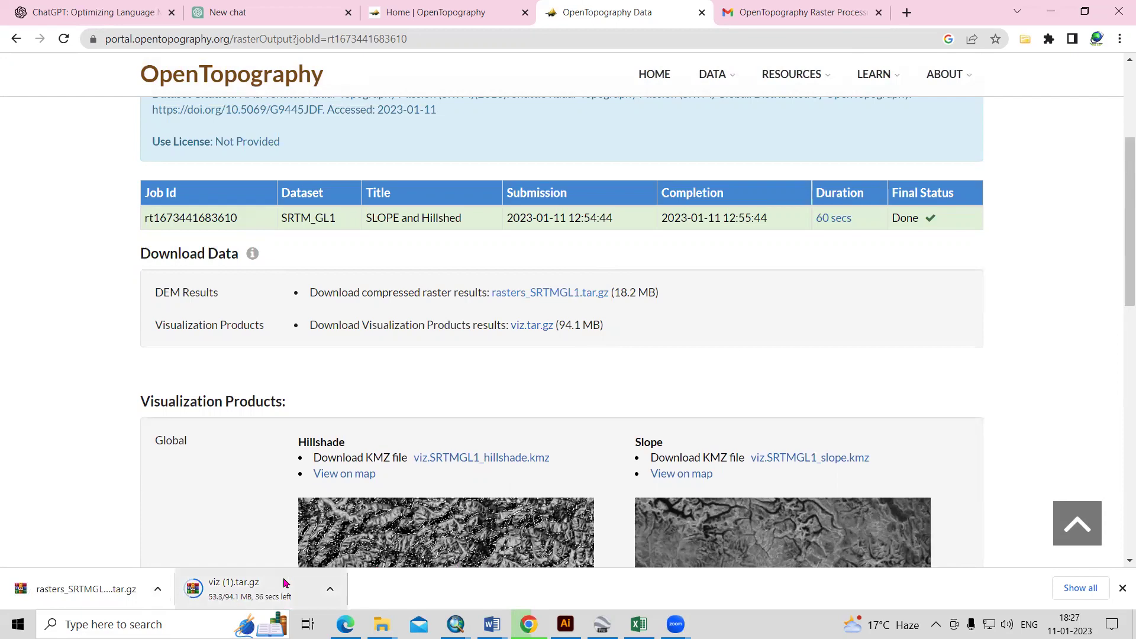
click(1051, 12)
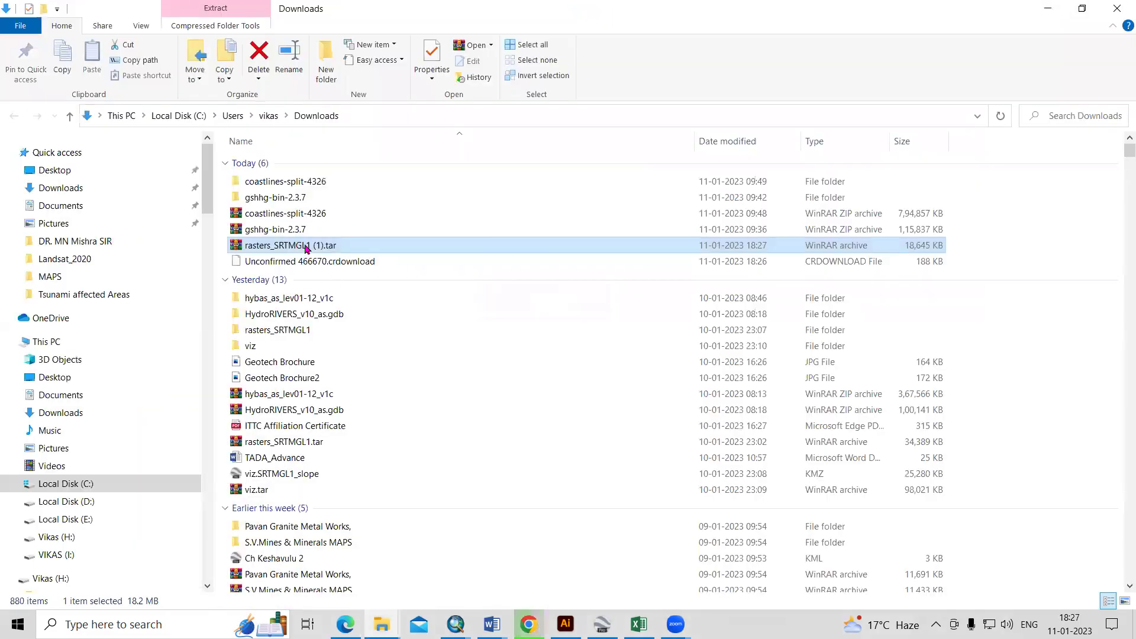
right_click(304, 245)
click(358, 307)
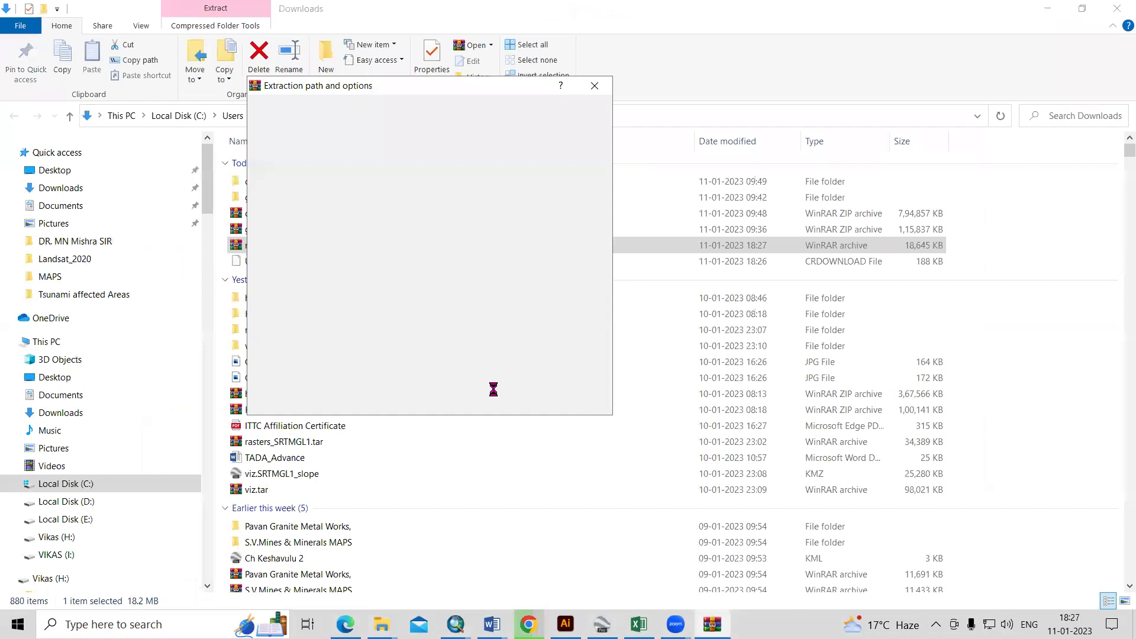
click(472, 399)
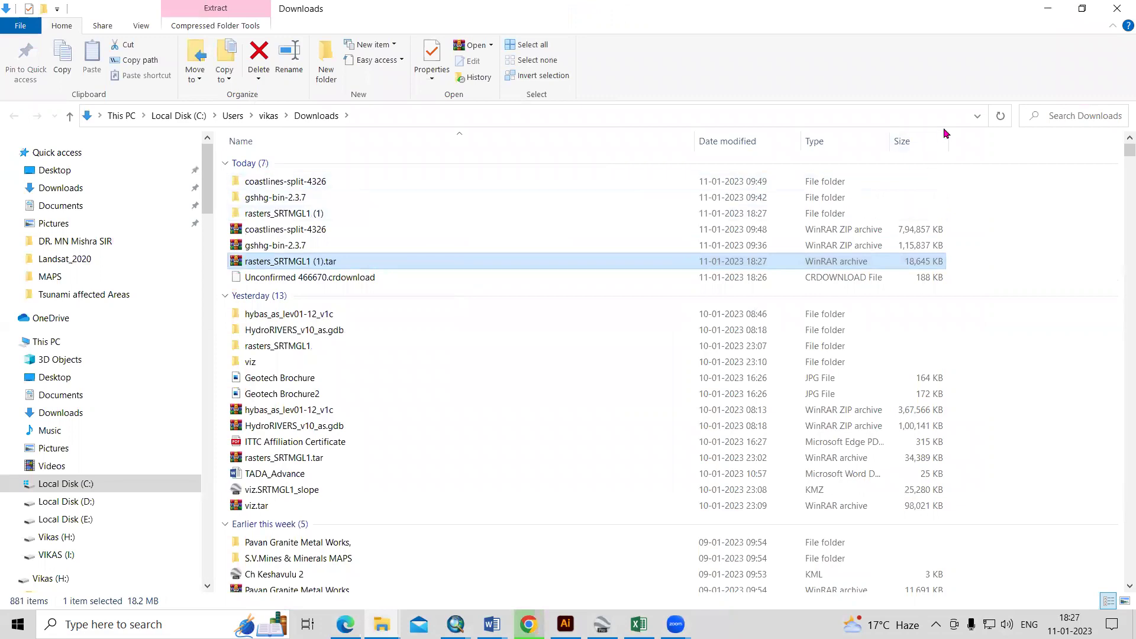
- Open the extracted rasters_SRTMGL1 (1) folder, copy its path and return to ArcMap
click(1000, 116)
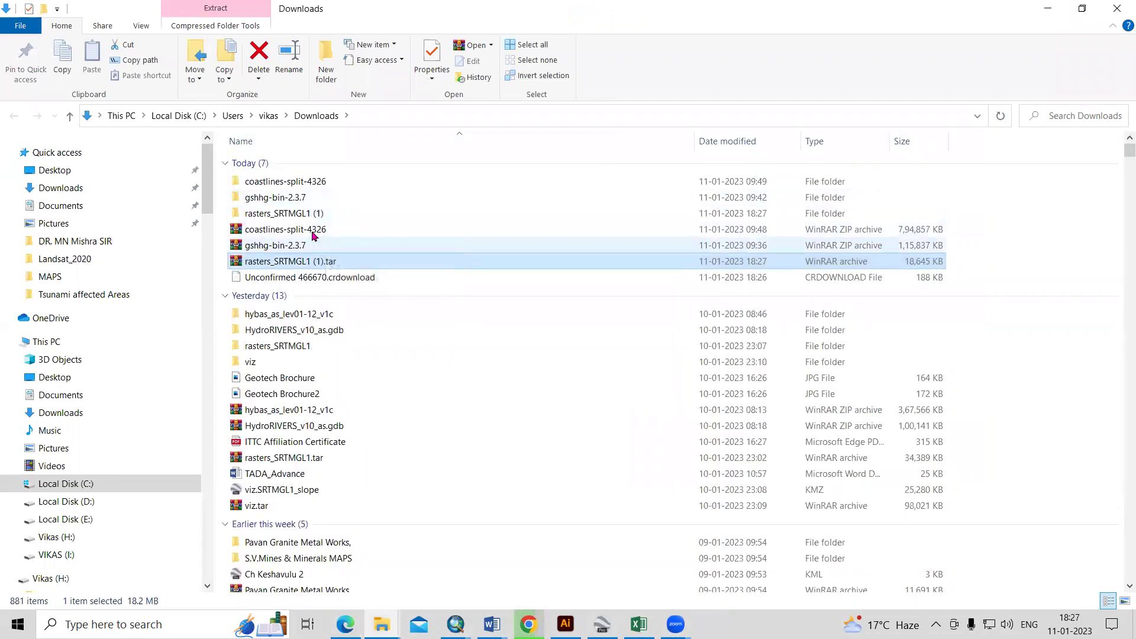
click(313, 217)
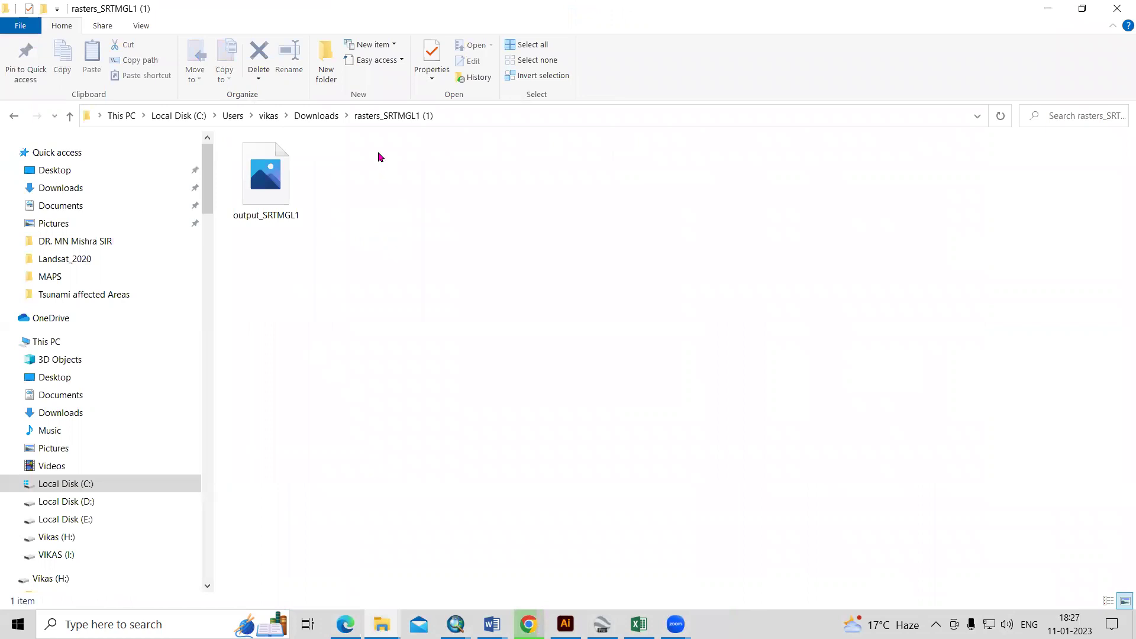
click(459, 113)
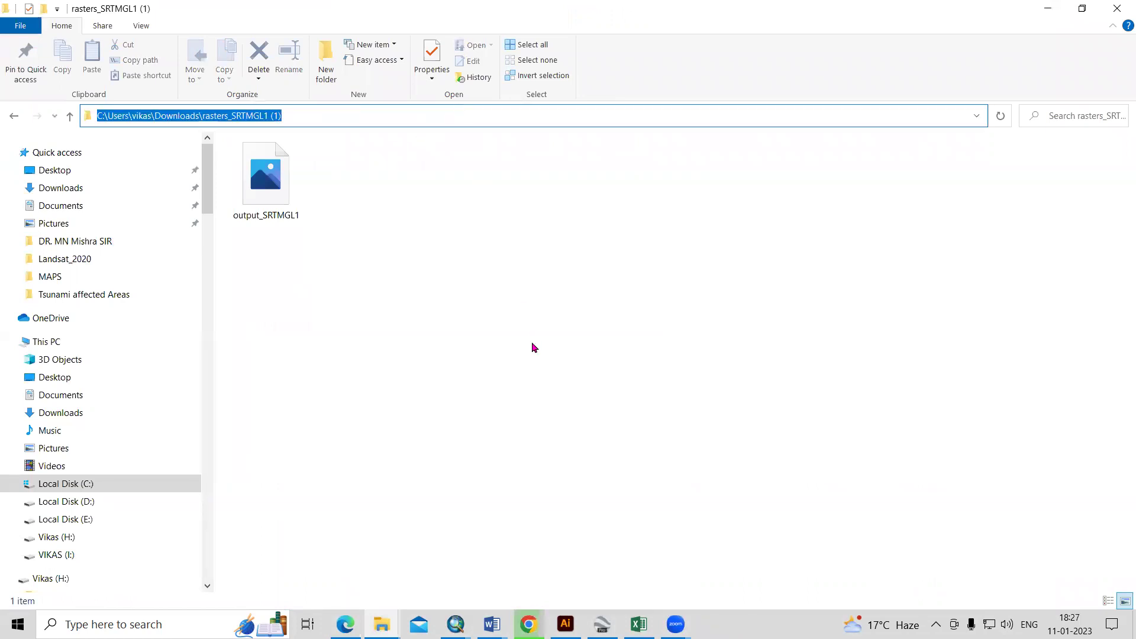
key(alt+Tab)
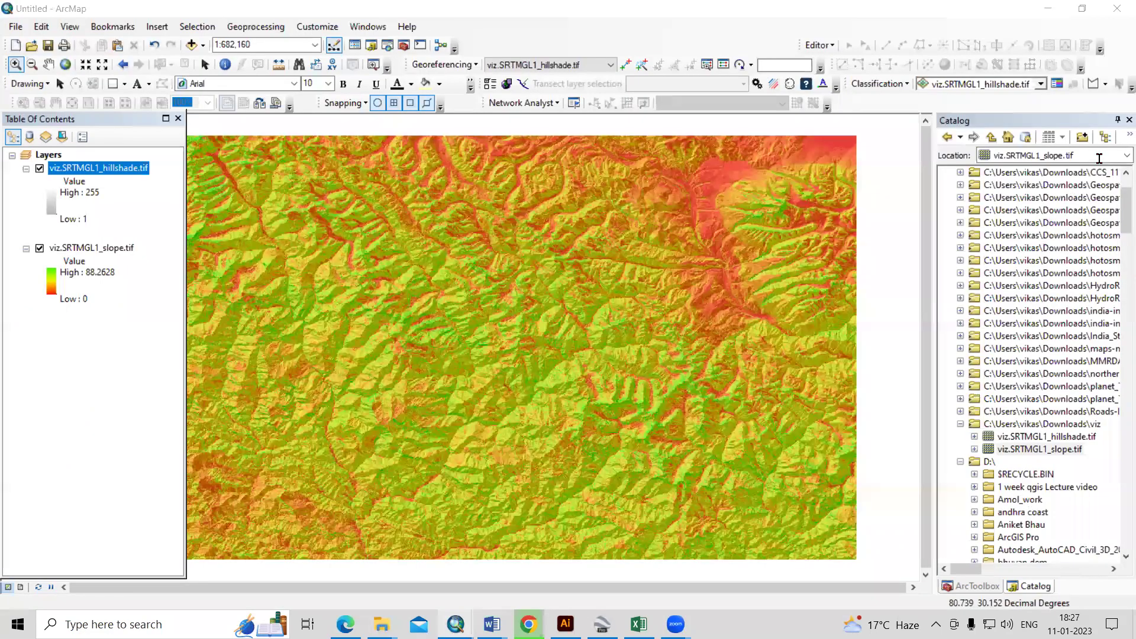
- Point the Catalog at the extracted rasters_SRTMGL1 (1) folder and load the DEM, accepting pyramids
click(1099, 159)
key(ctrl+v)
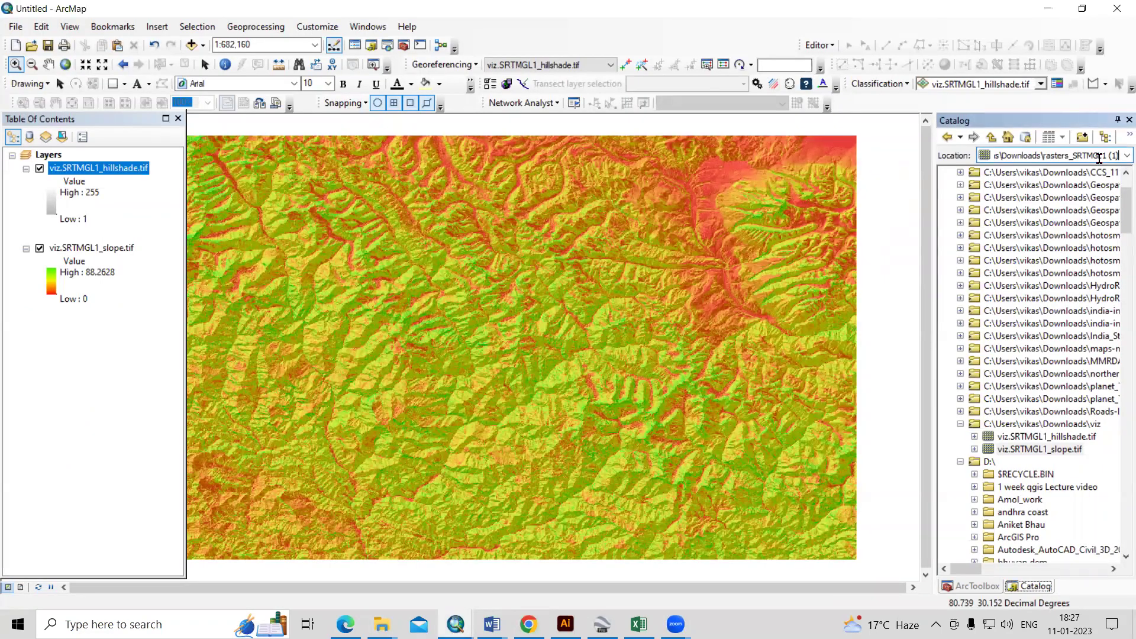
key(Return)
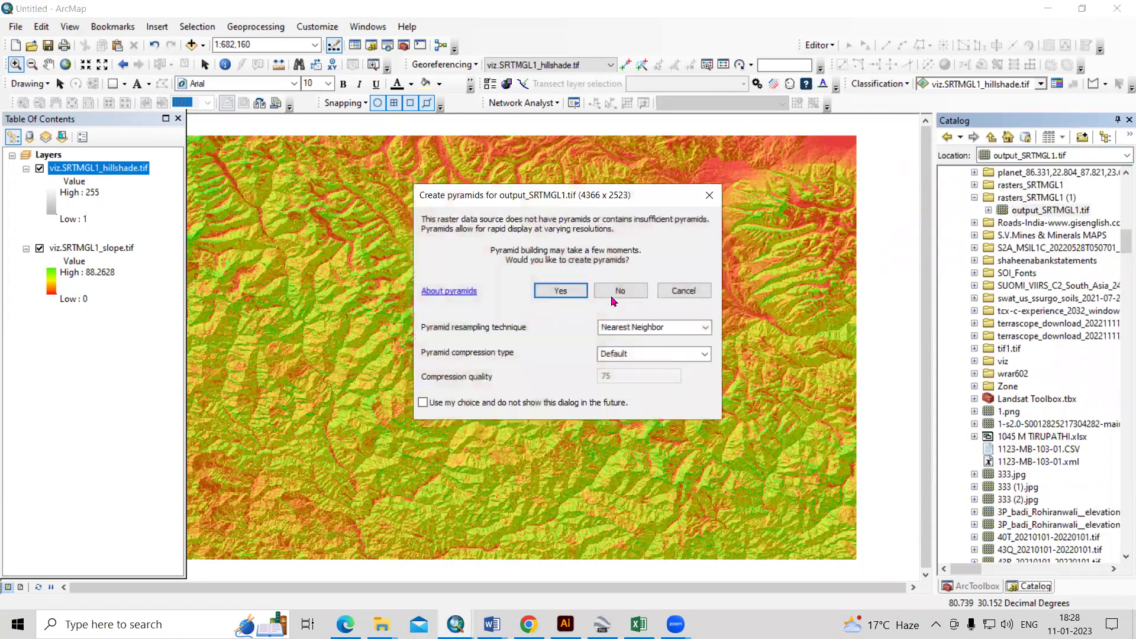
click(604, 295)
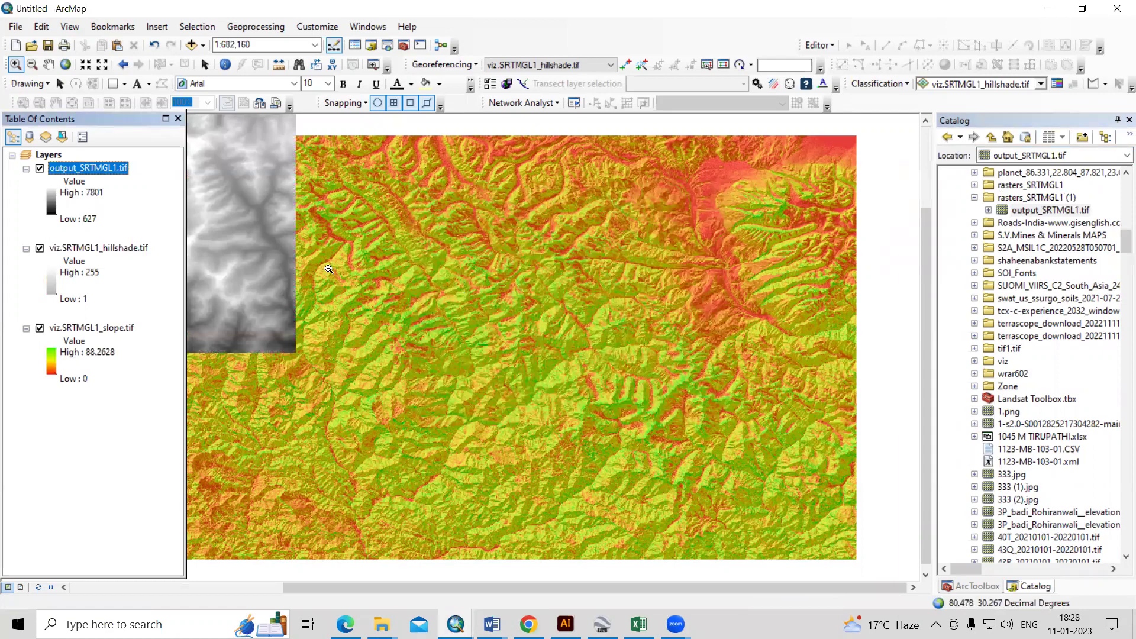
- Zoom to the output_SRTMGL1.tif layer and hide the slope and hillshade layers
right_click(76, 169)
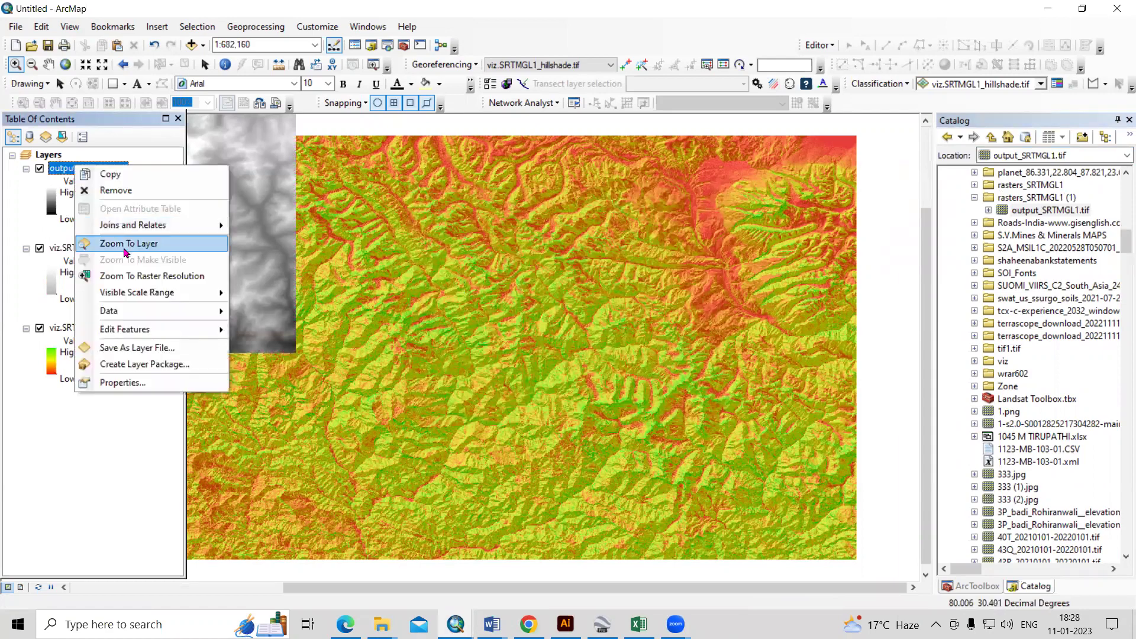
click(127, 249)
scroll(632, 377, up, 5)
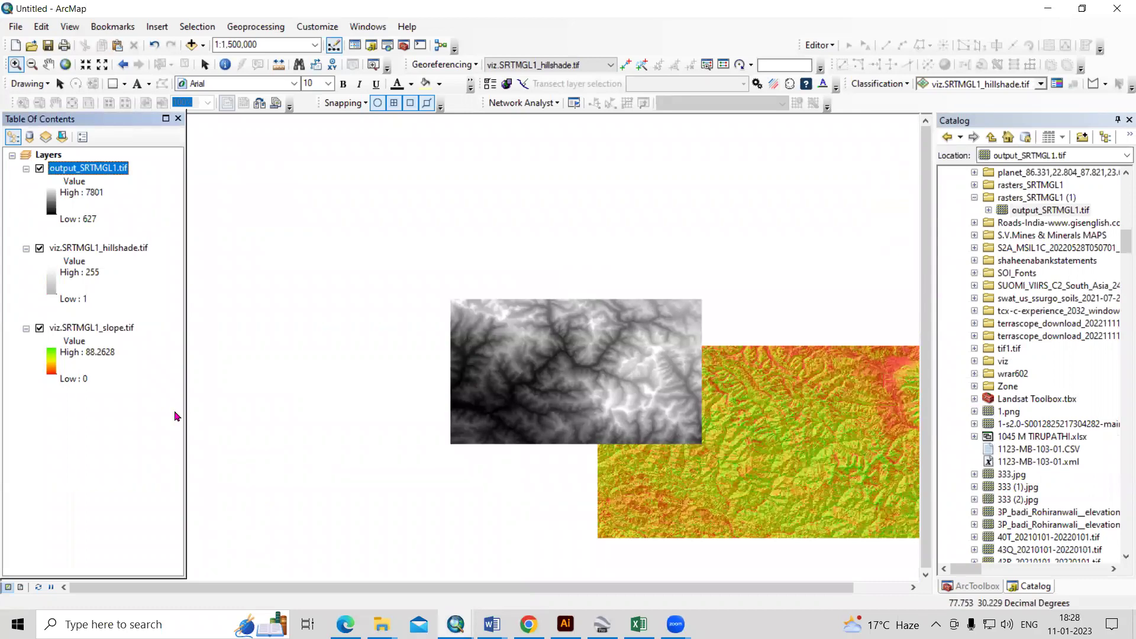
click(39, 329)
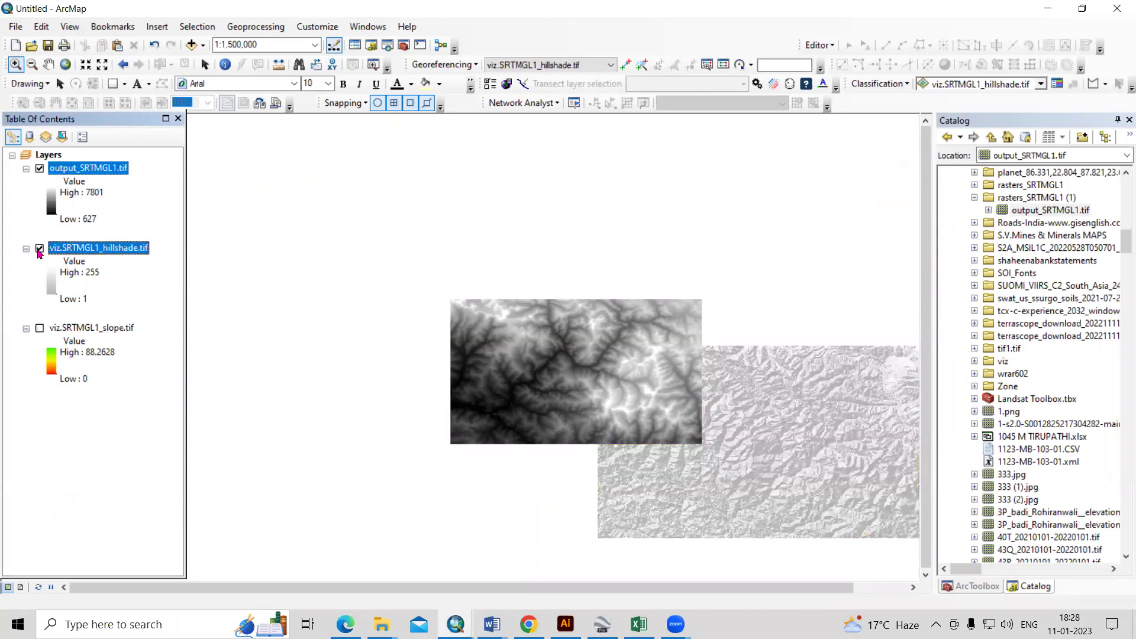
click(39, 249)
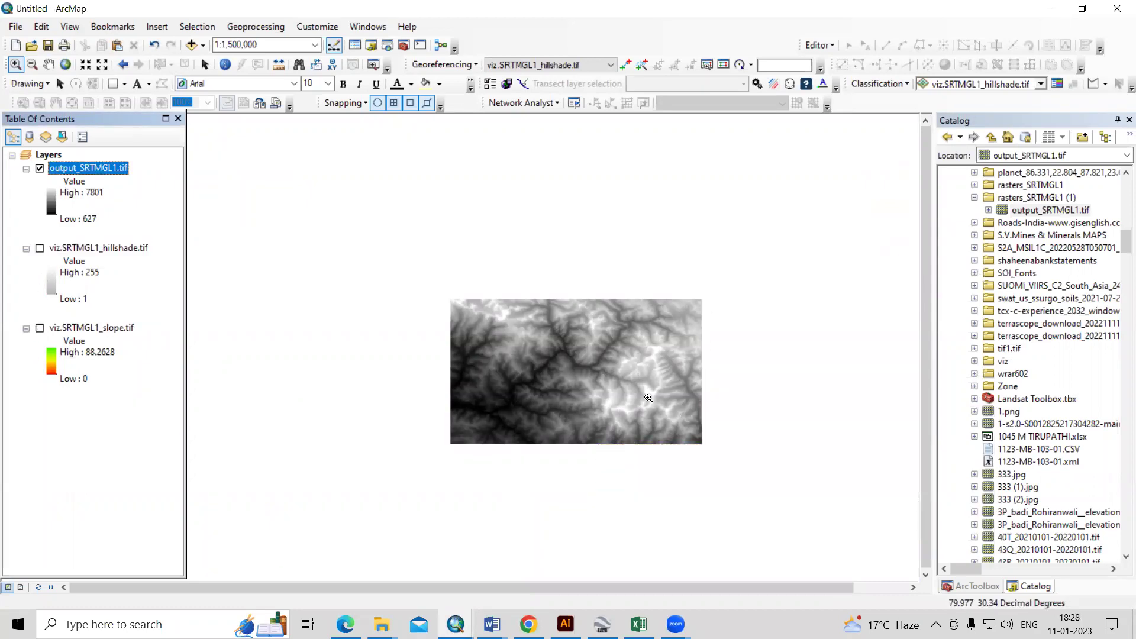
- In Chrome, show the downloaded viz archive in the Downloads folder
mouse_move(528, 625)
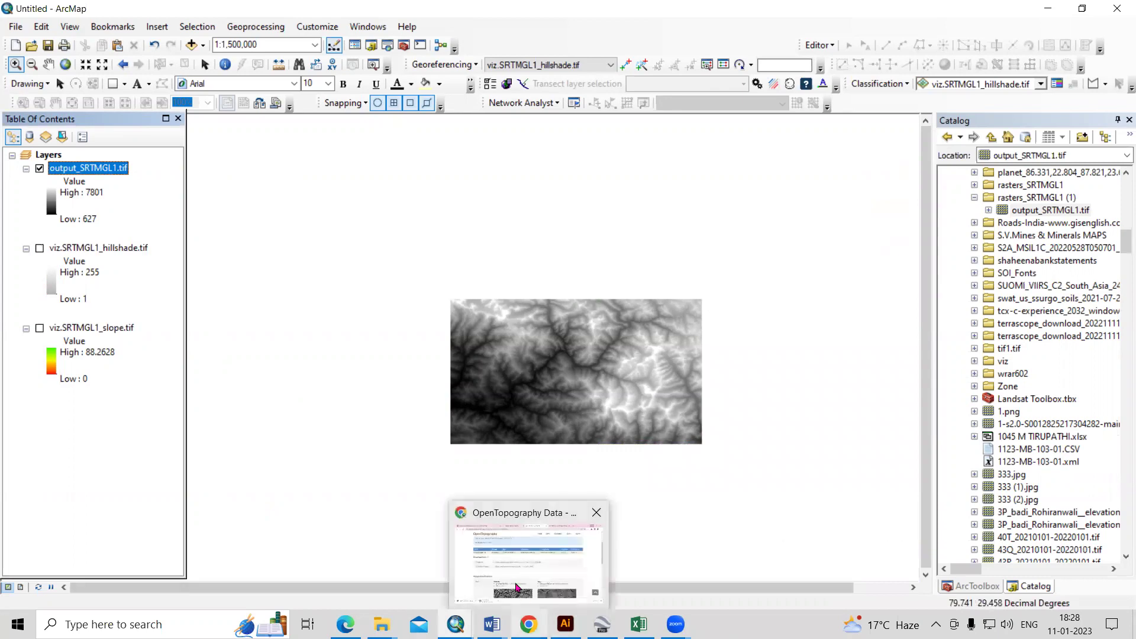
click(518, 586)
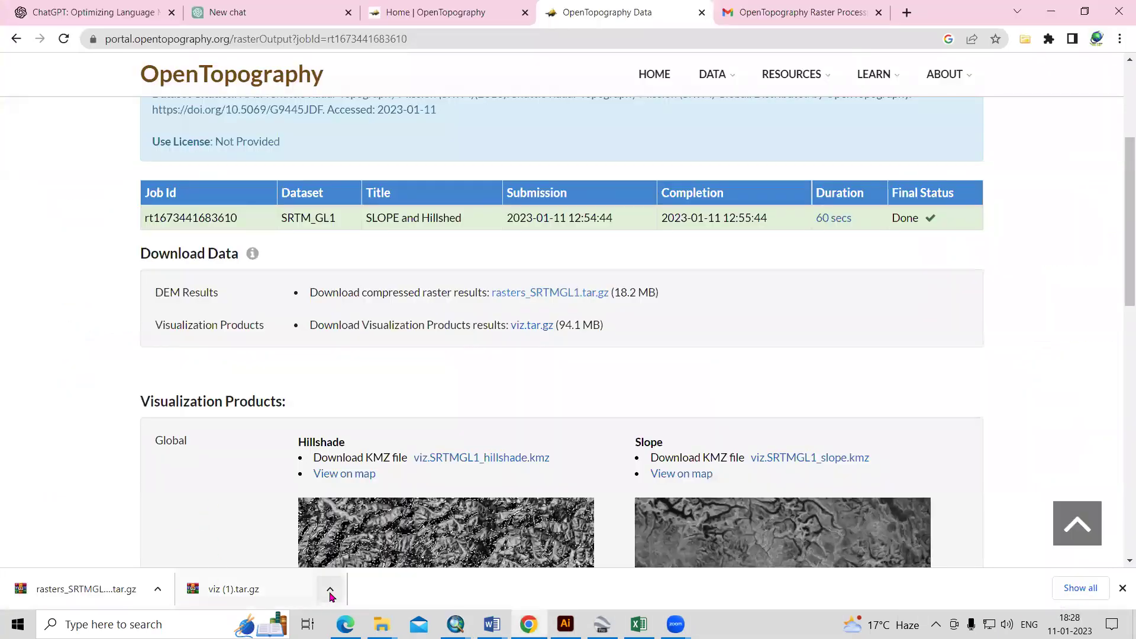
click(330, 588)
click(380, 539)
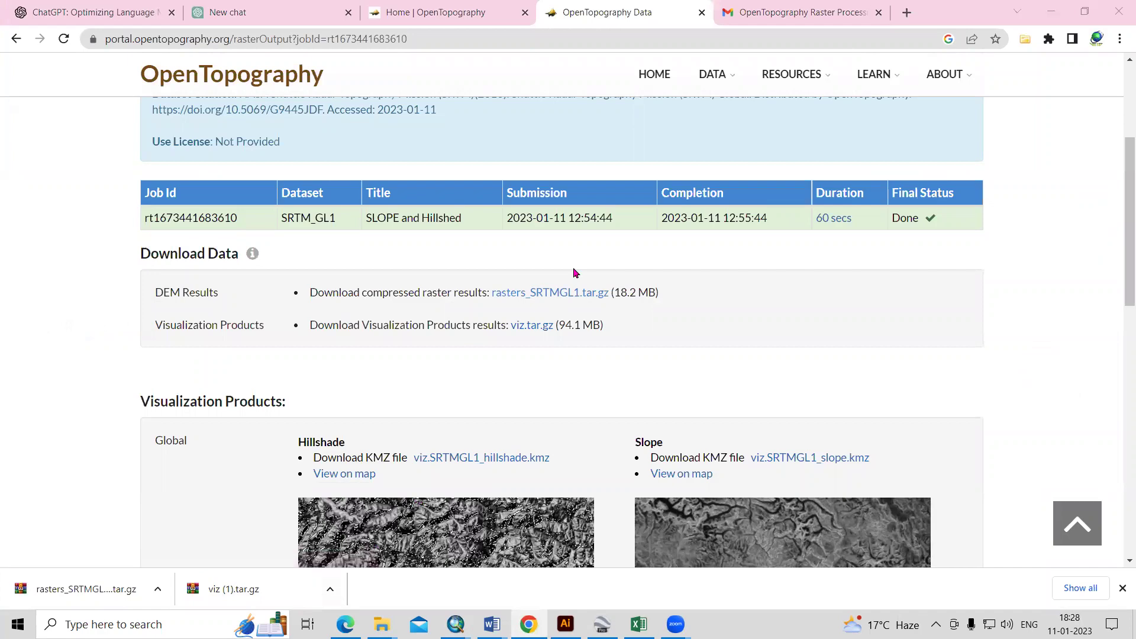
scroll(574, 266, up, 4)
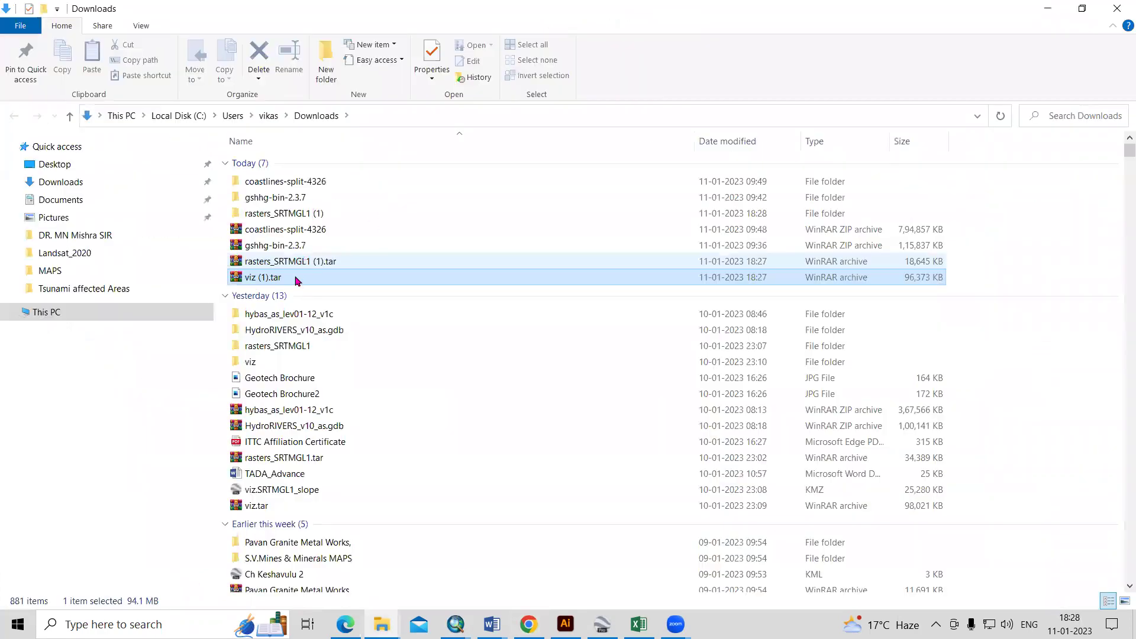
- Extract viz (1).tar to its default location, open the viz (1) folder and copy its path
right_click(295, 282)
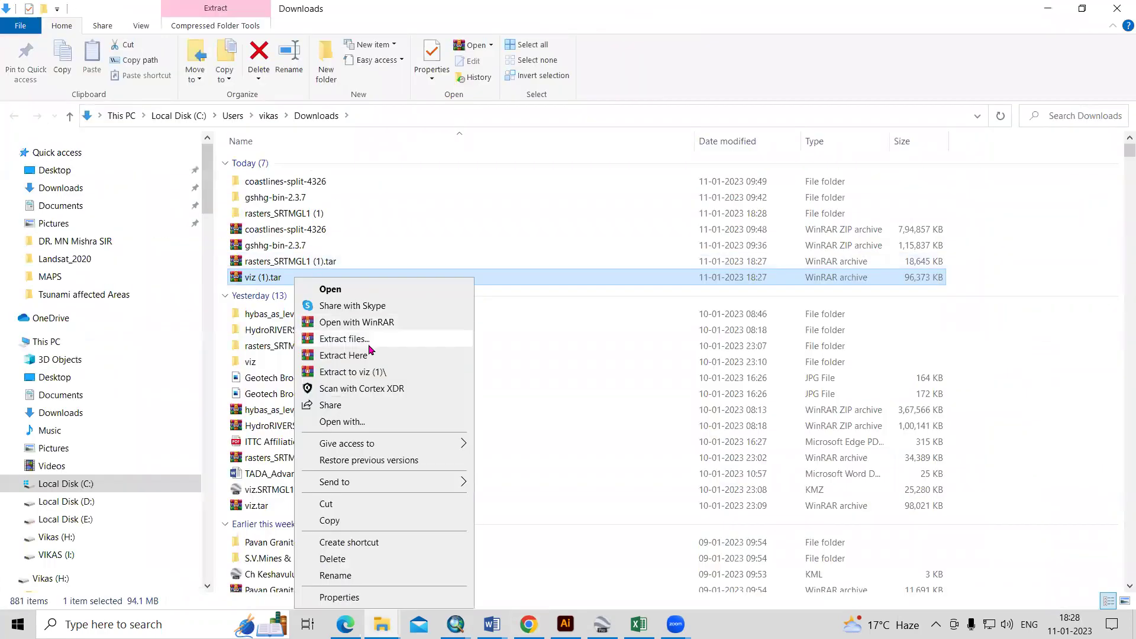
click(369, 343)
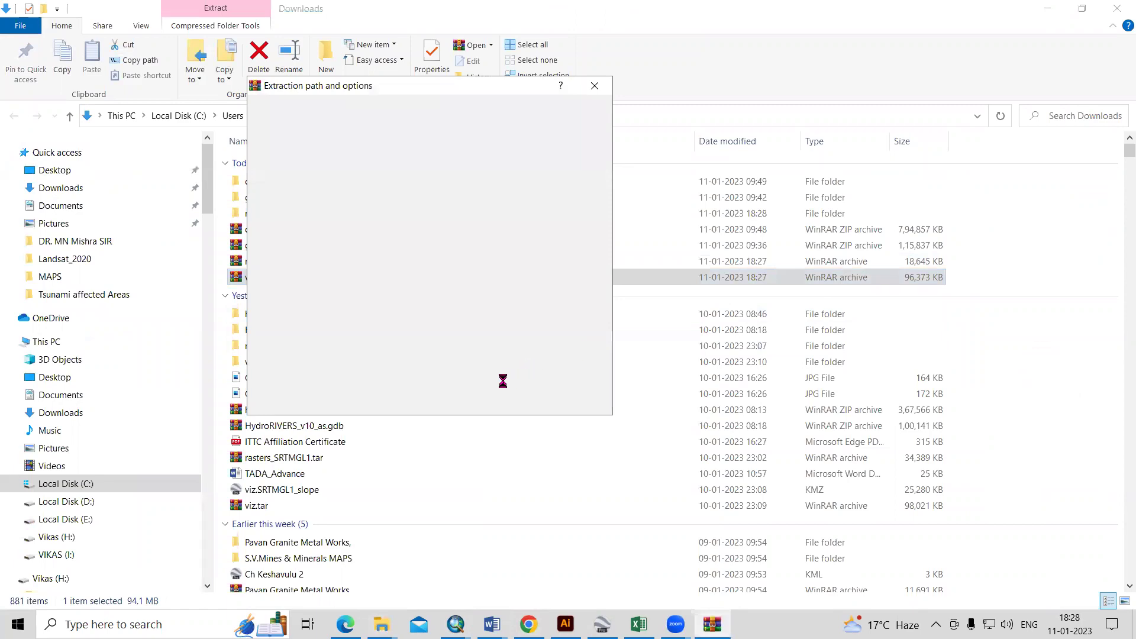
click(471, 401)
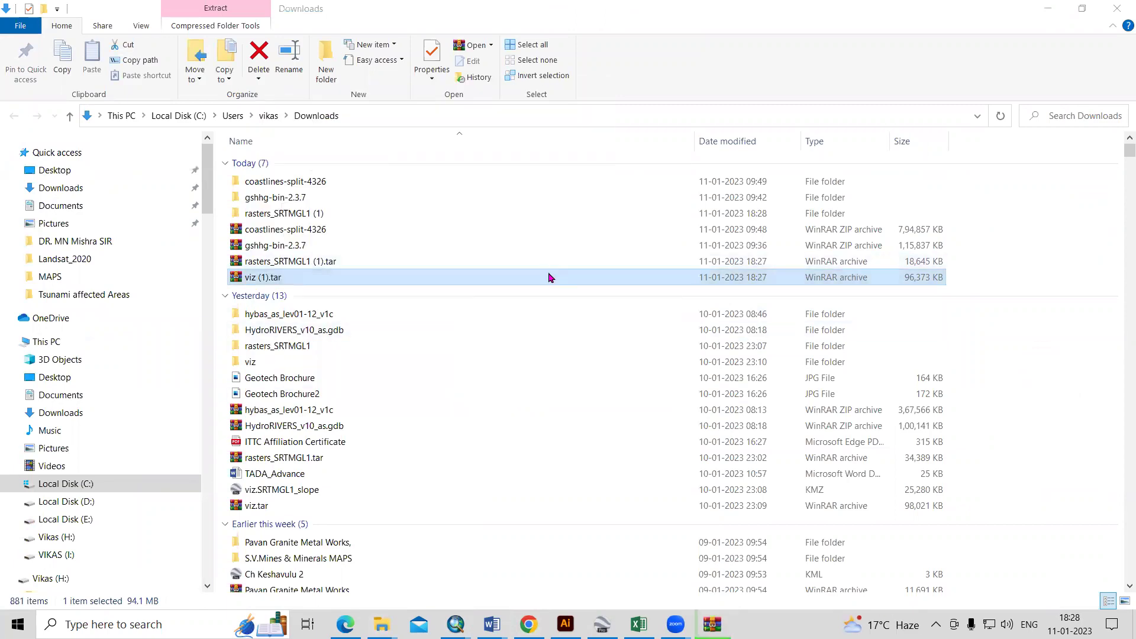
click(1001, 115)
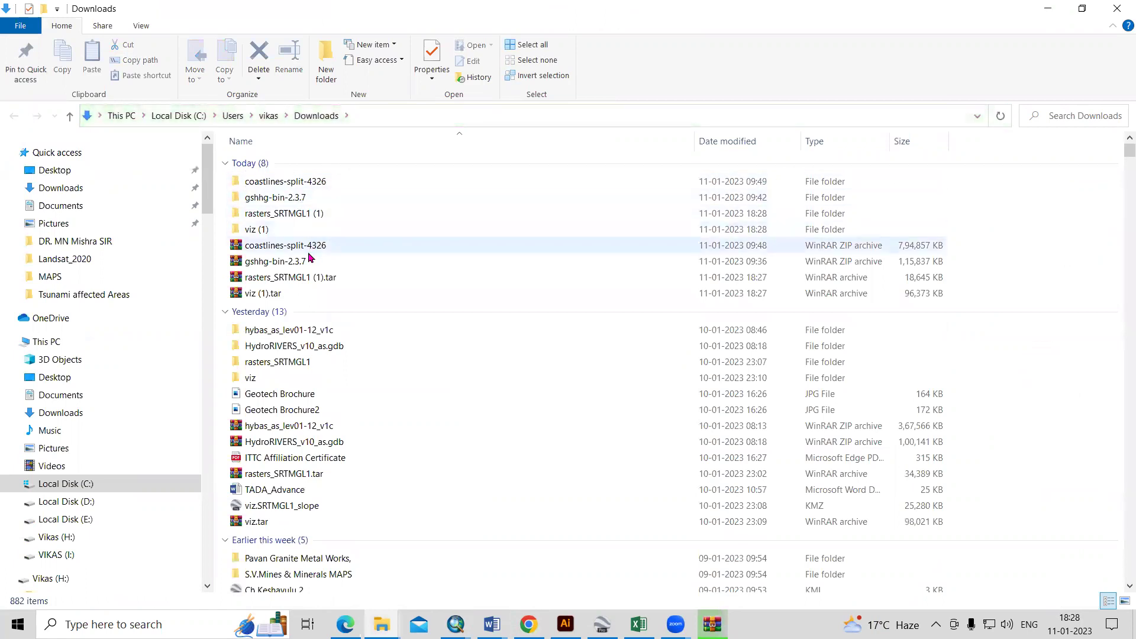
double_click(307, 231)
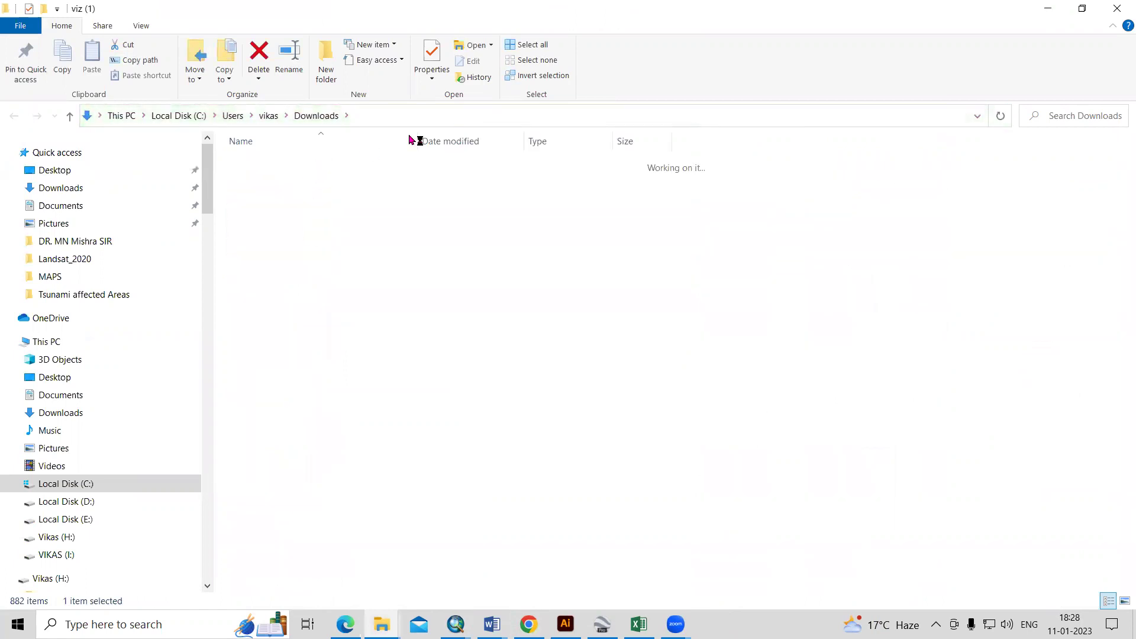
click(413, 114)
key(ctrl+c)
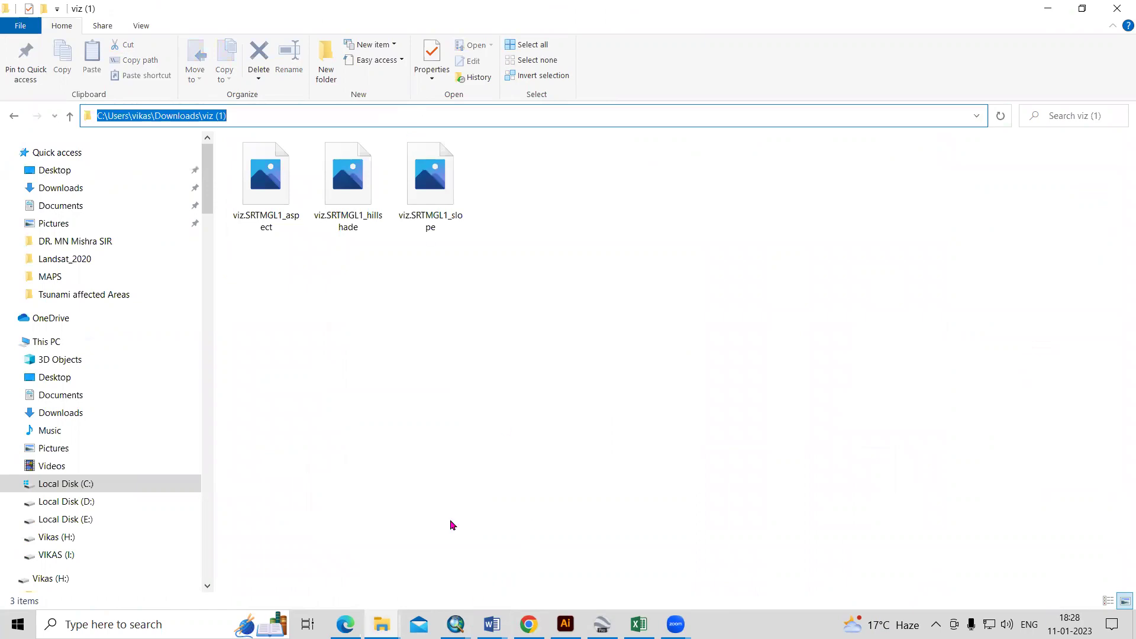
- Paste the viz (1) folder path into ArcMap's Catalog location box
click(455, 624)
click(1076, 152)
key(ctrl+v)
key(Return)
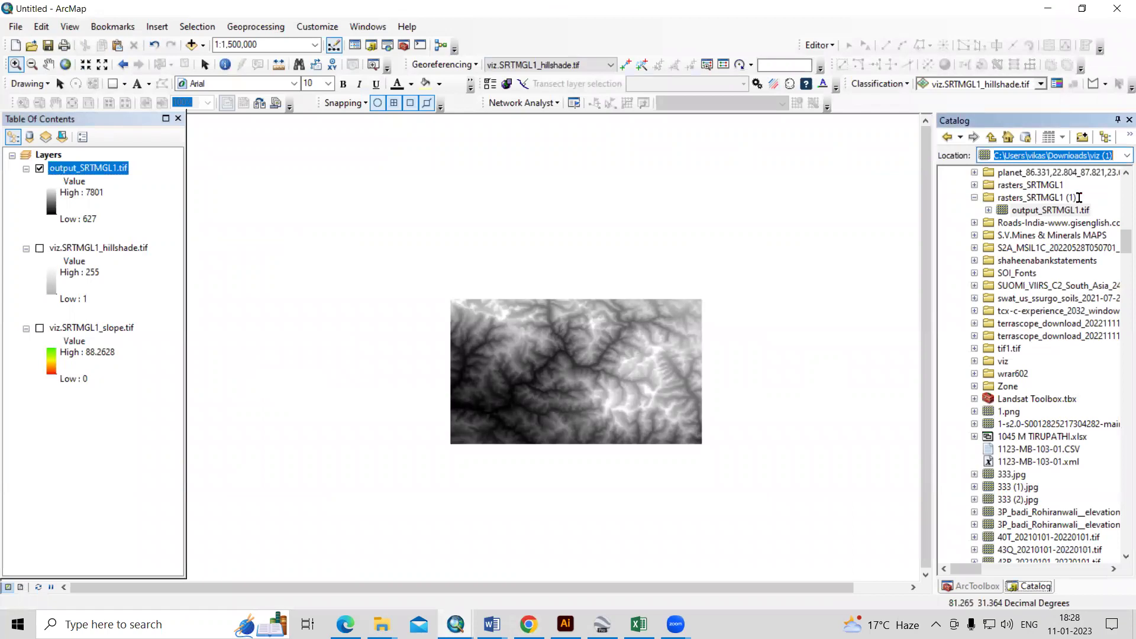
- Add the viz (1) hillshade, slope and aspect rasters to the map, building pyramids for each
scroll(1042, 537, down, 3)
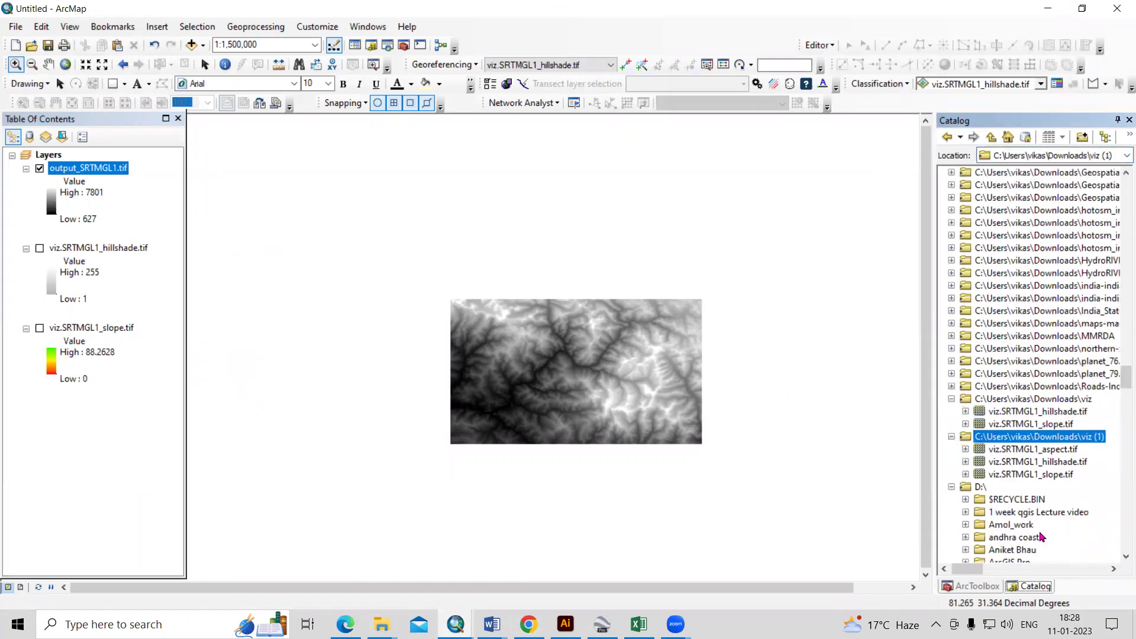
scroll(1042, 537, down, 2)
click(1042, 375)
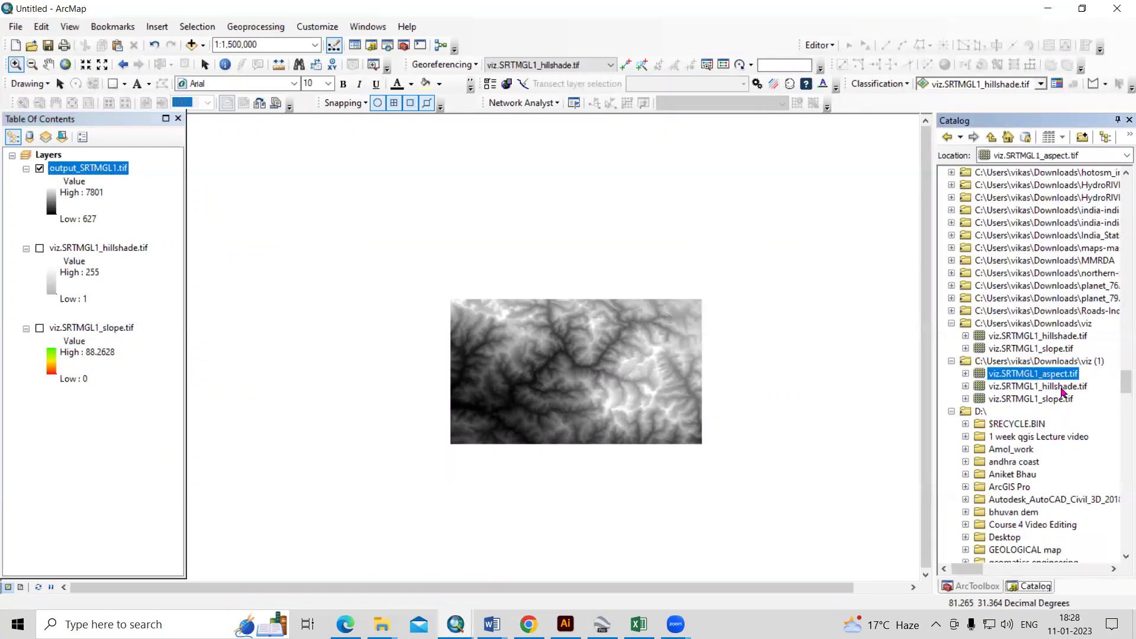
drag(1063, 388, 637, 392)
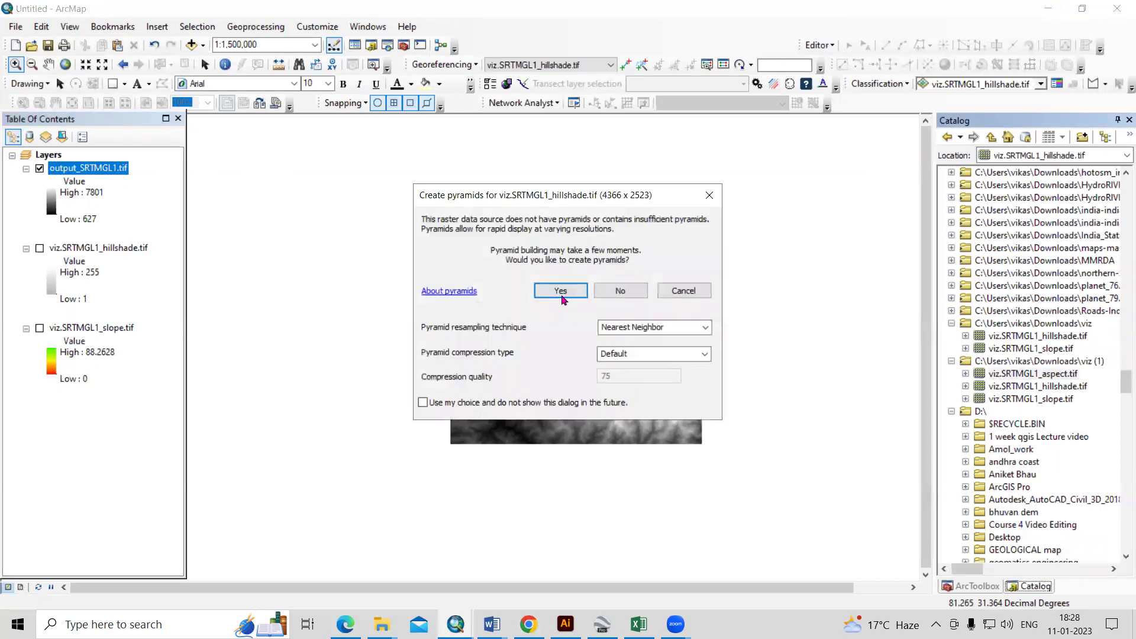
click(555, 292)
scroll(704, 404, up, 2)
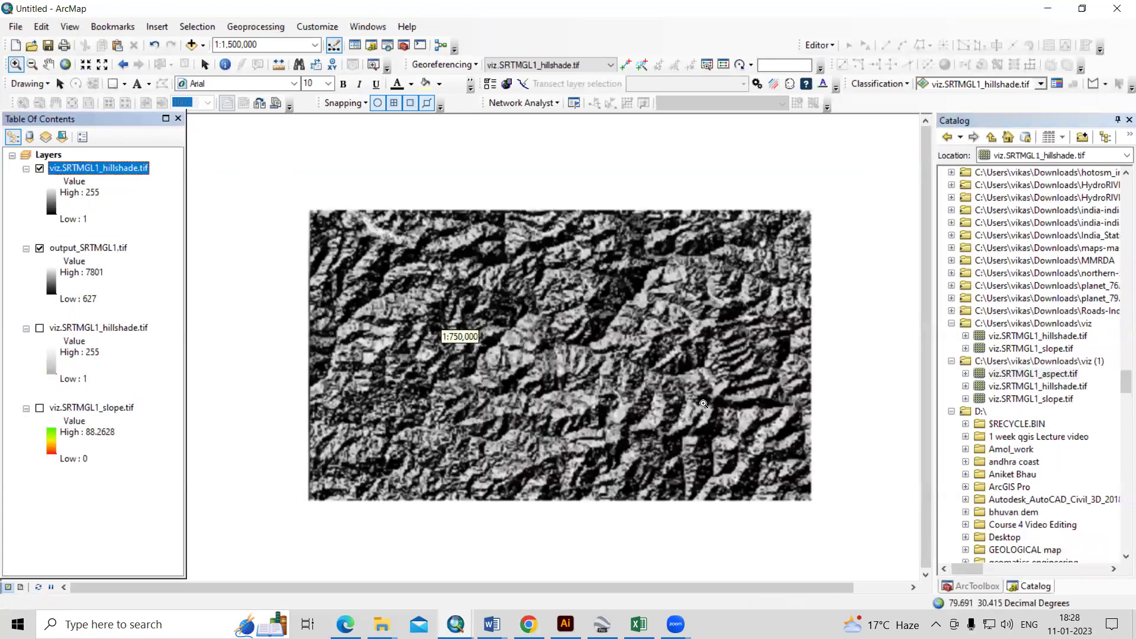
drag(1063, 400, 660, 402)
click(560, 289)
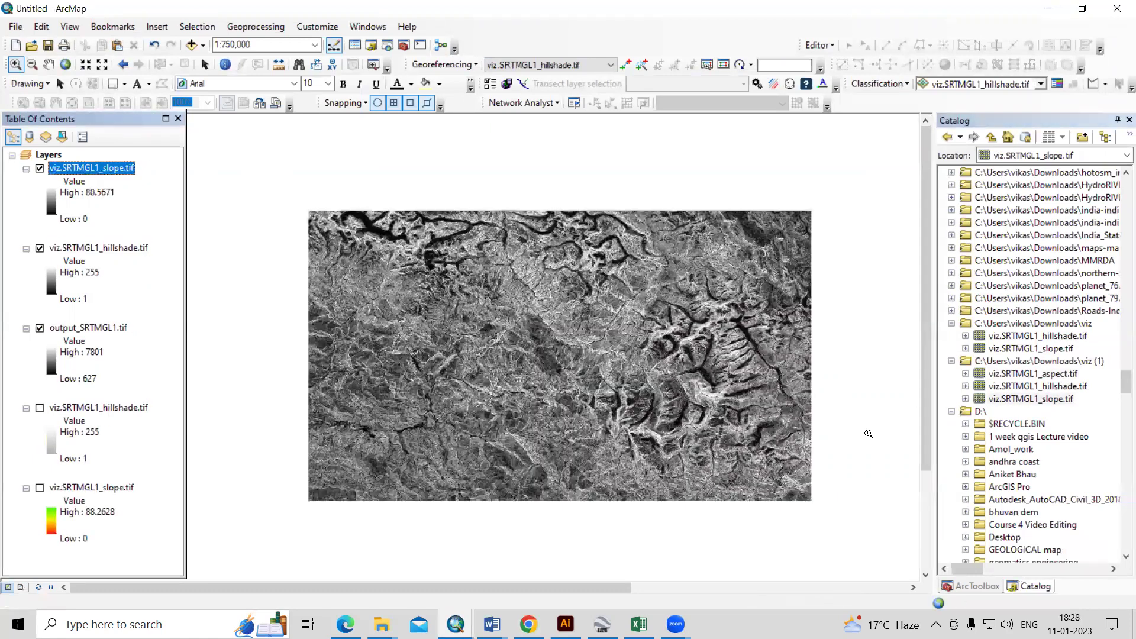
drag(1049, 379, 591, 380)
click(561, 290)
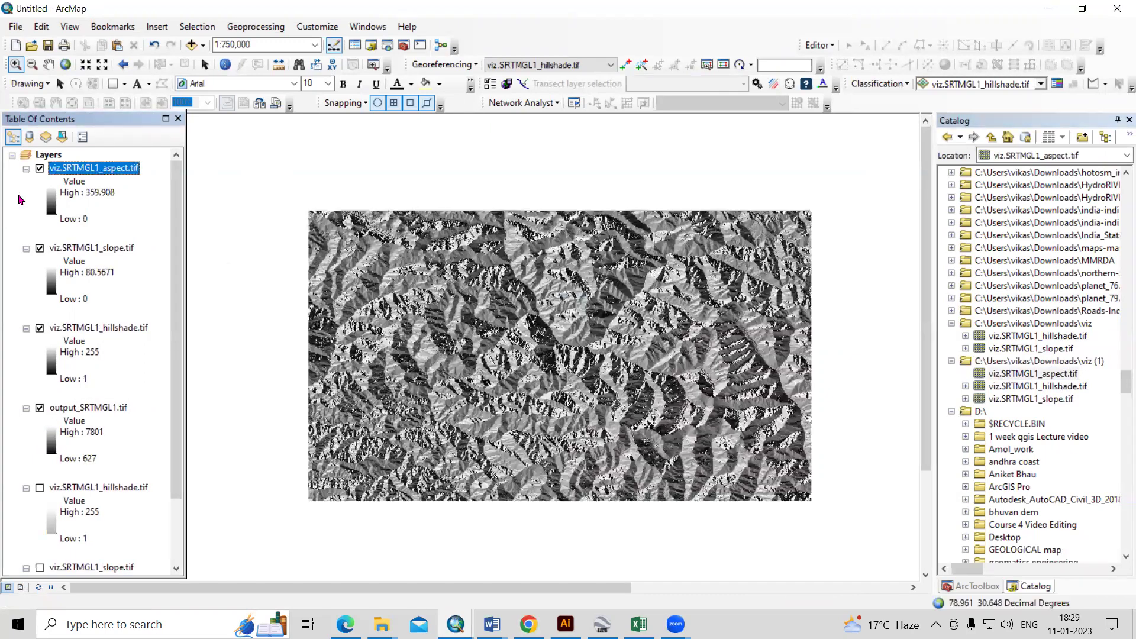
- Hide the aspect layer and open the slope layer's properties
click(39, 169)
click(77, 249)
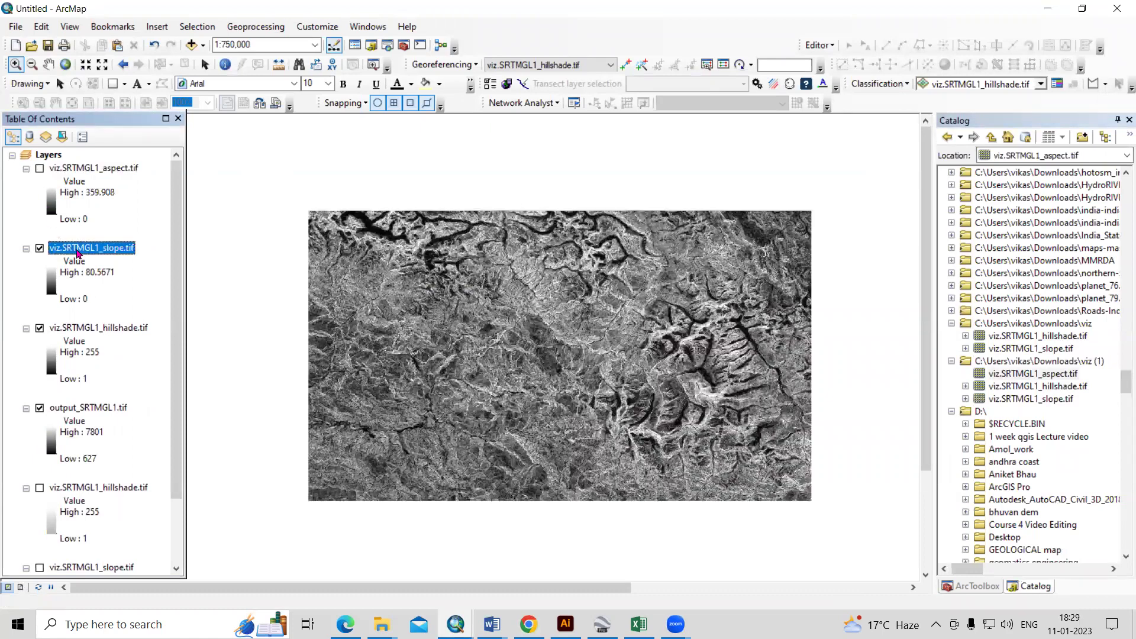
right_click(78, 248)
click(130, 465)
- Classify slope into 5 Natural Breaks classes with a green-to-red ramp, placed below the hillshade
click(359, 201)
click(619, 364)
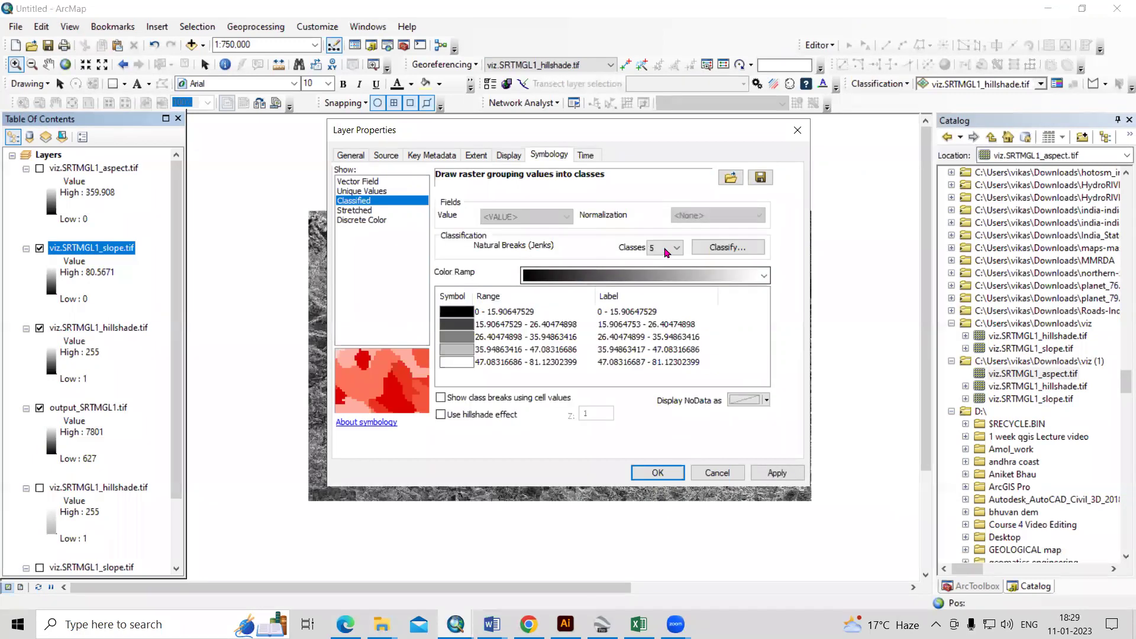
click(651, 275)
click(626, 119)
click(778, 473)
click(672, 477)
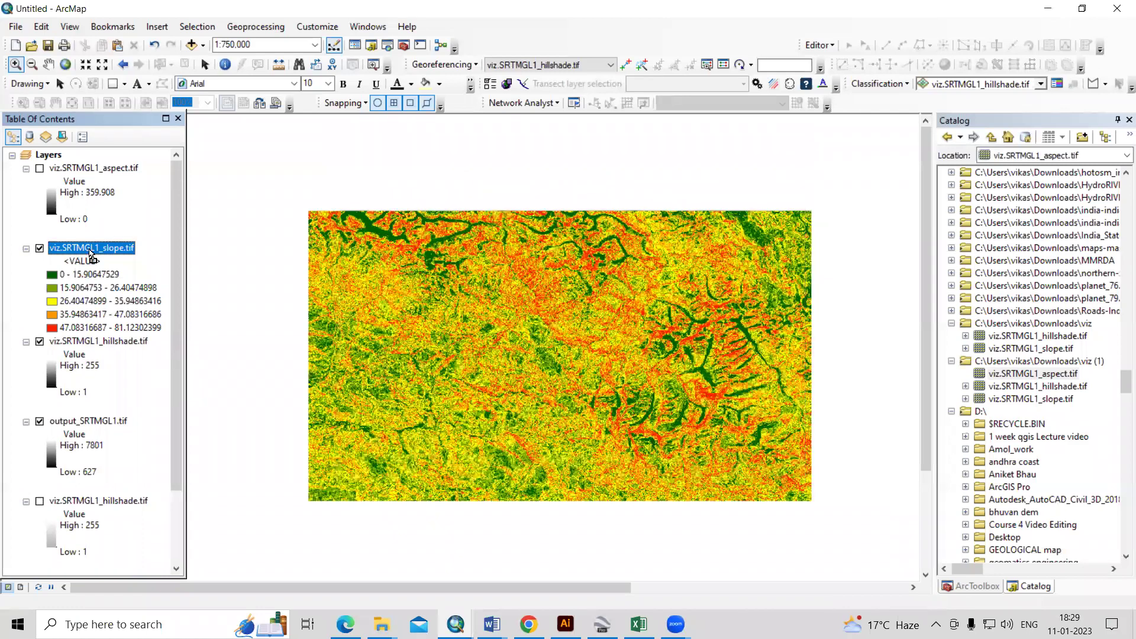
drag(84, 247, 153, 439)
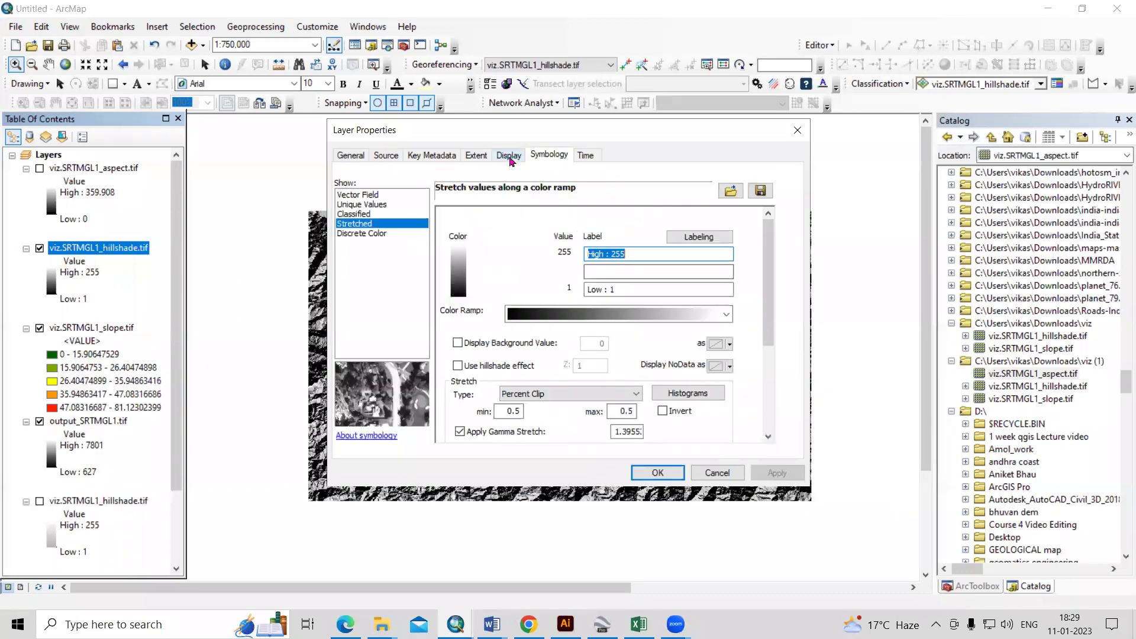
- Set the hillshade layer's transparency to 70% and zoom in on part of the terrain
click(509, 154)
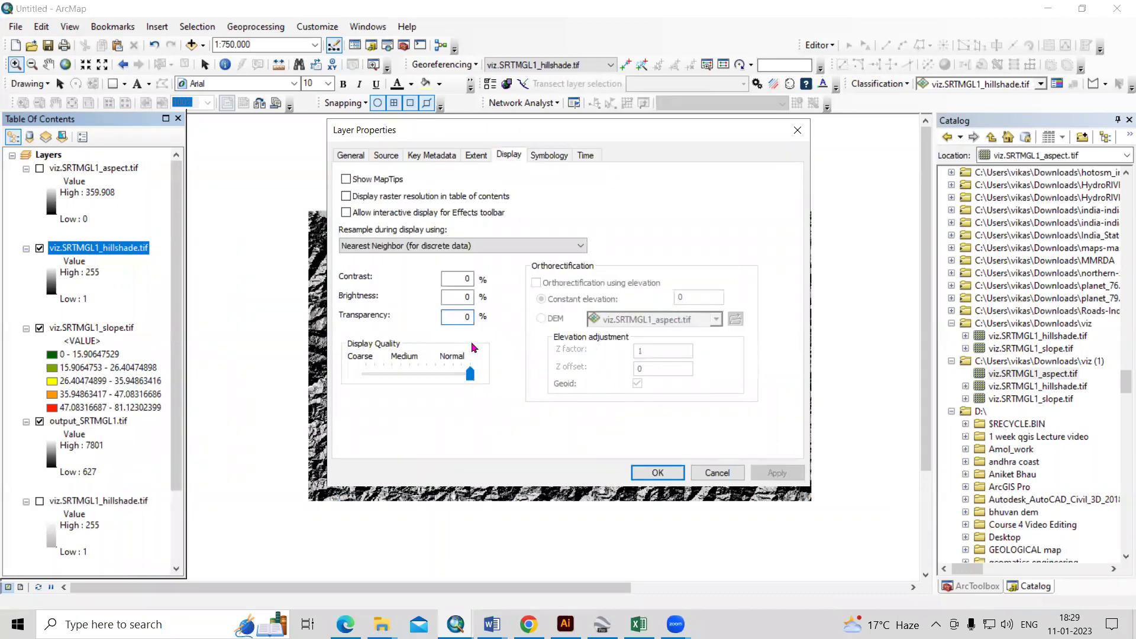
text(70)
click(776, 473)
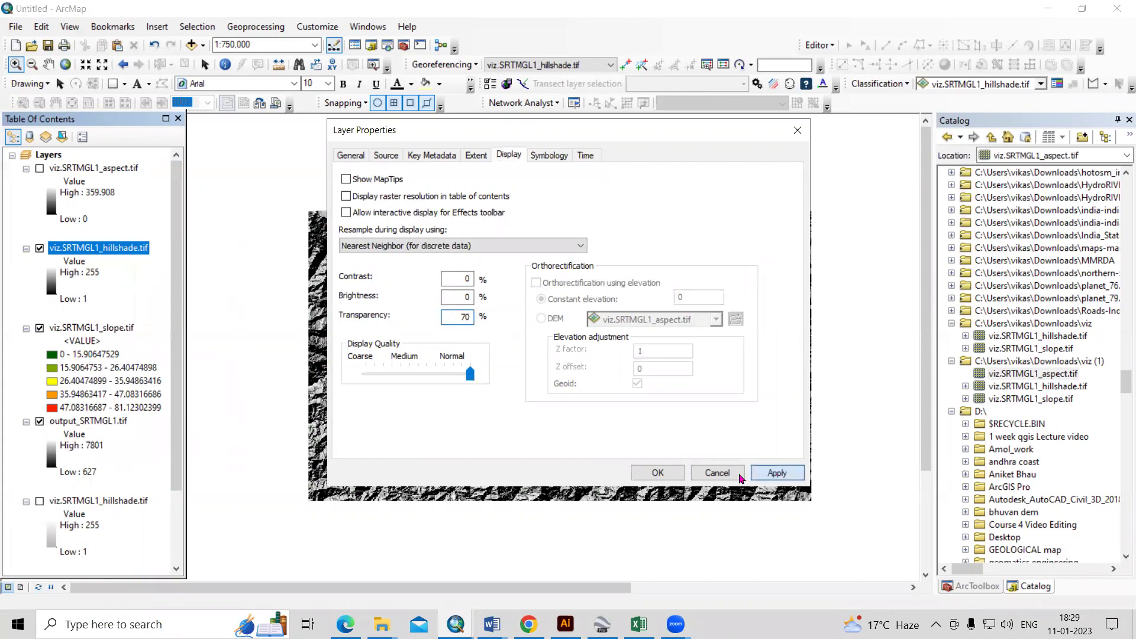
click(658, 472)
drag(480, 291, 630, 396)
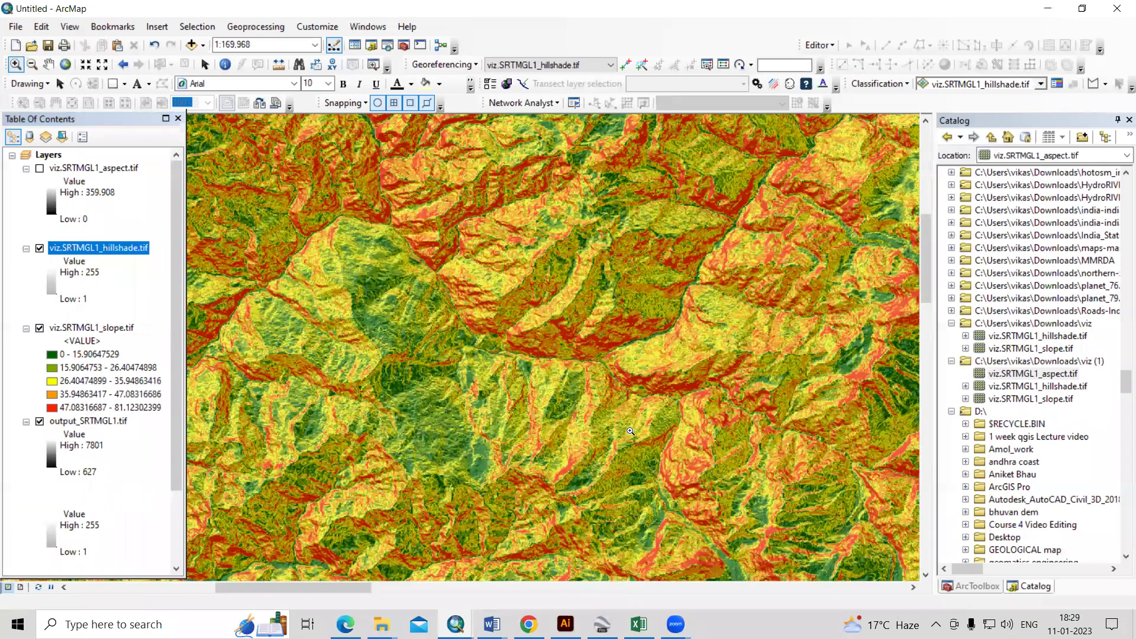
scroll(435, 332, up, 2)
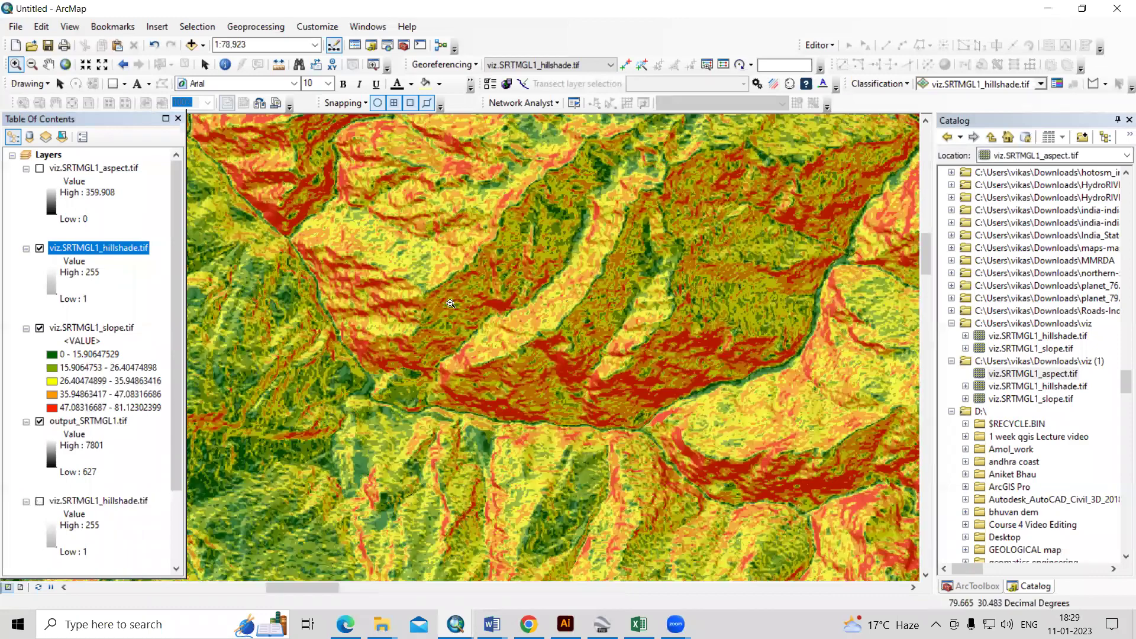